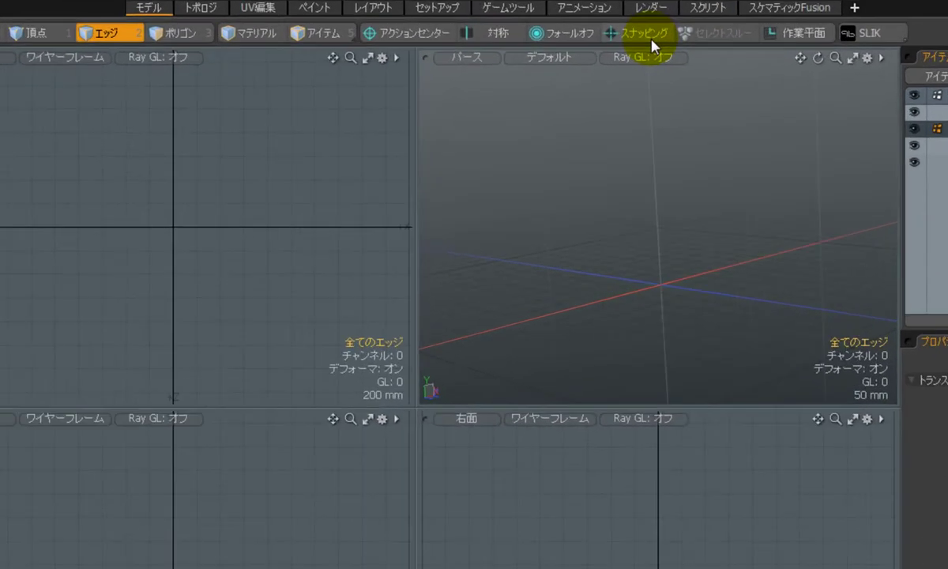
# Turn on snapping, with grid and vertex as the active snap types
pyautogui.press('alt')
pyautogui.keyDown('ctrl'); pyautogui.click(653, 38); pyautogui.keyUp('ctrl')
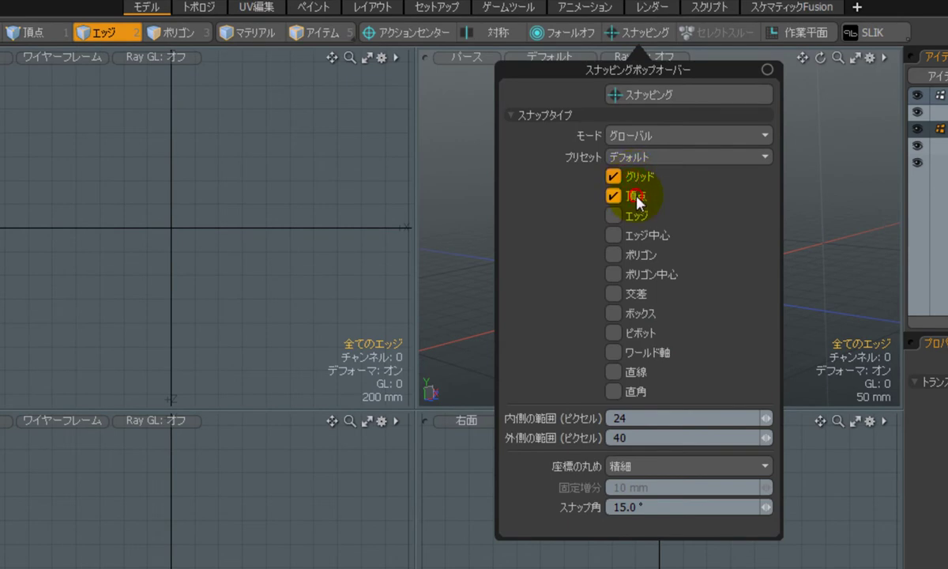
pyautogui.click(884, 163)
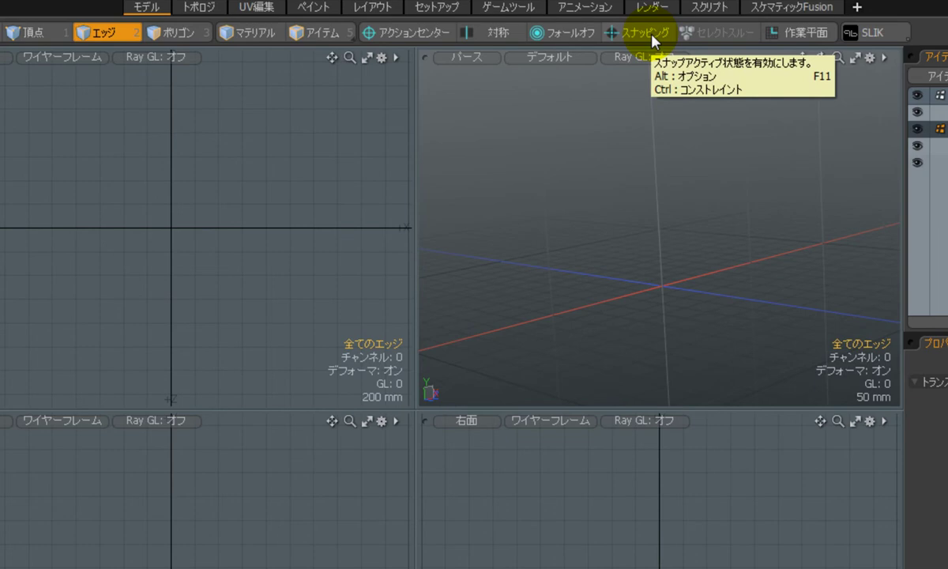
pyautogui.click(653, 42)
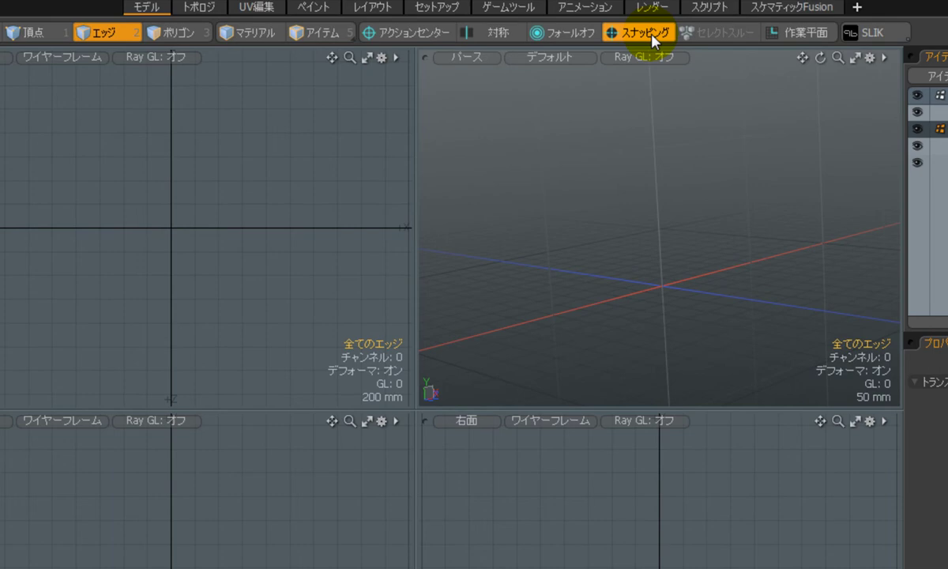
pyautogui.press('alt')
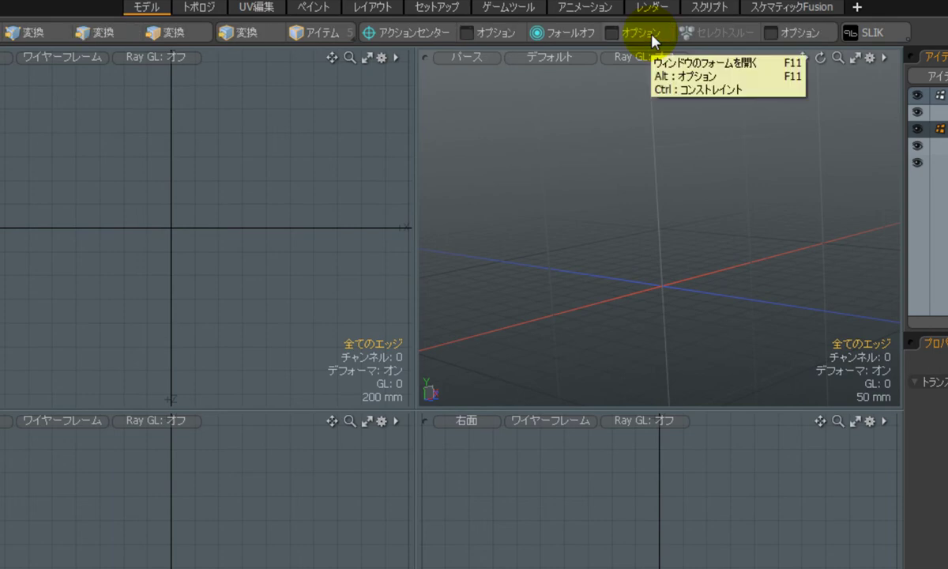
pyautogui.keyDown('alt'); pyautogui.click(653, 37); pyautogui.keyUp('alt')
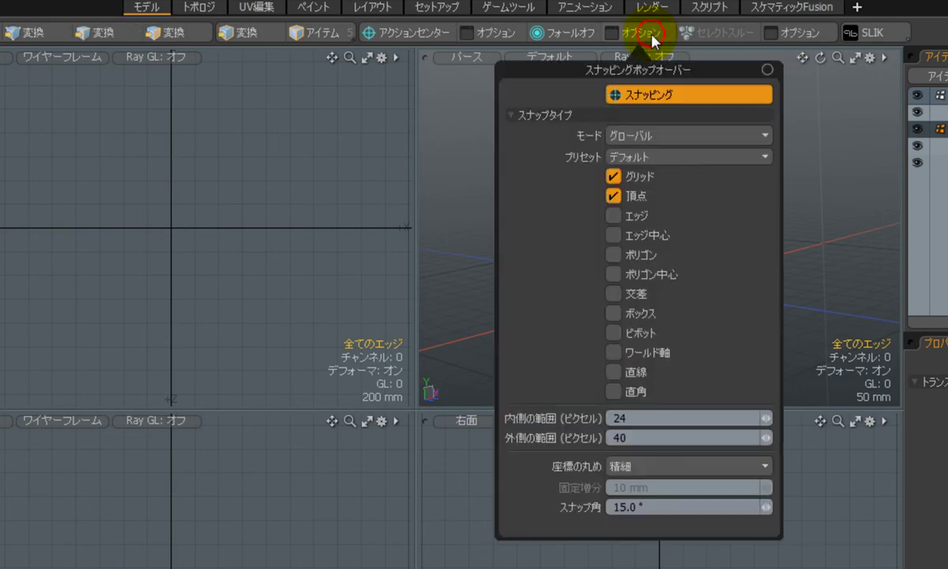
pyautogui.click(830, 148)
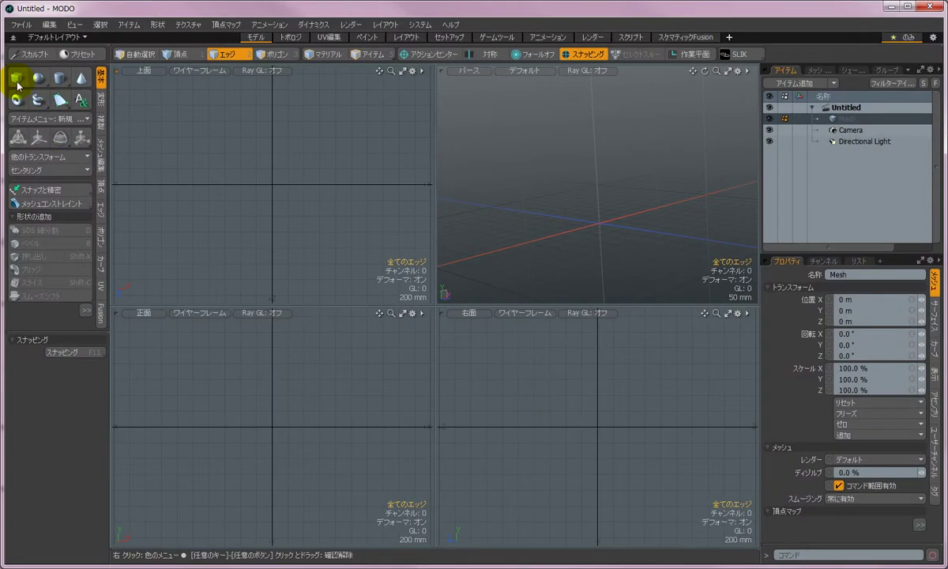
# Create a box at the origin measuring 400 mm × 1.6 m × 400 mm, with two segments along Y
pyautogui.click(16, 80)
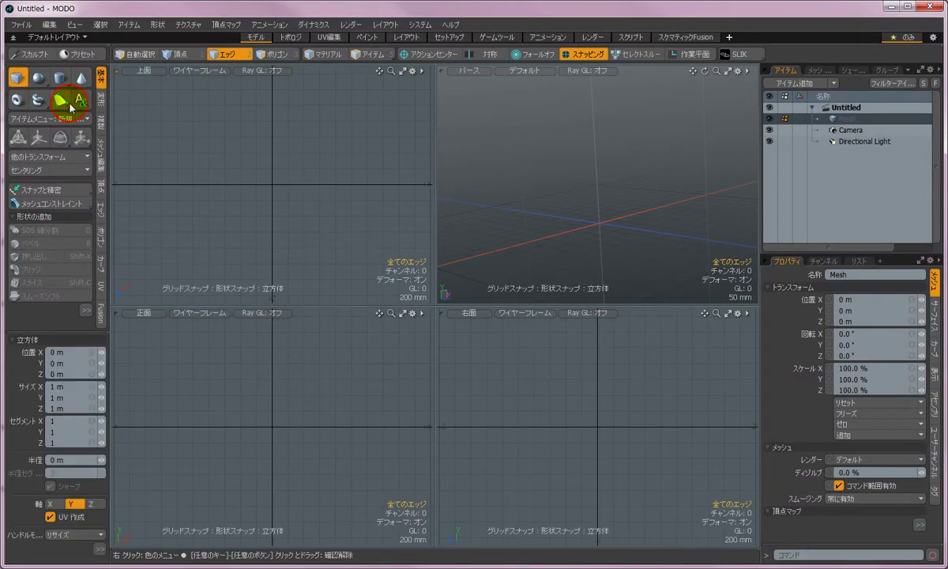
pyautogui.moveTo(257, 172); pyautogui.dragTo(286, 200)
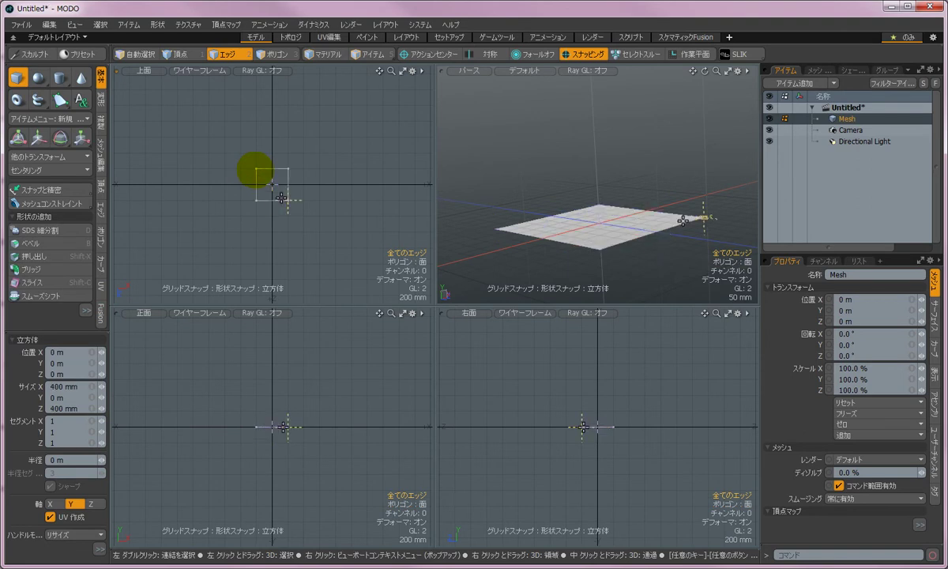
pyautogui.moveTo(270, 425); pyautogui.dragTo(270, 370)
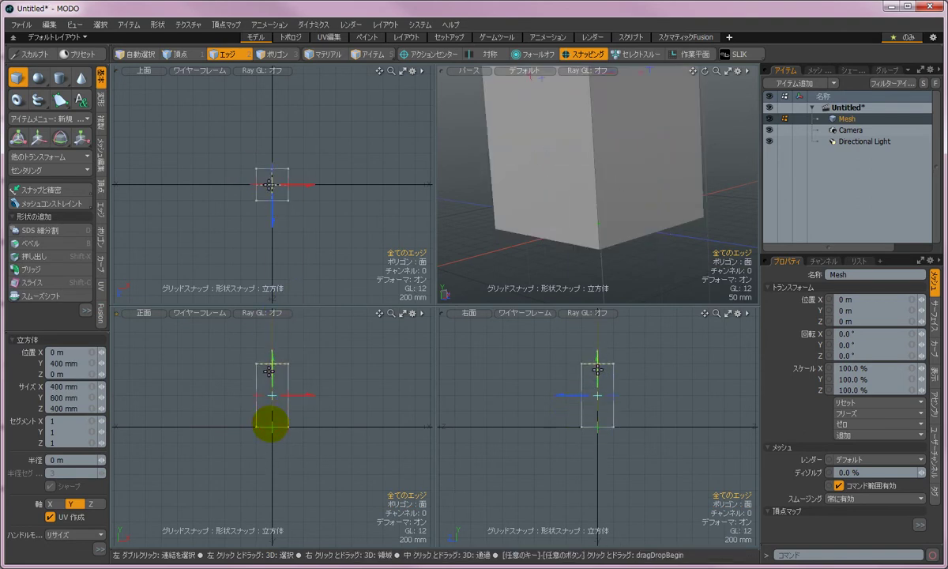
pyautogui.moveTo(272, 431); pyautogui.dragTo(271, 491)
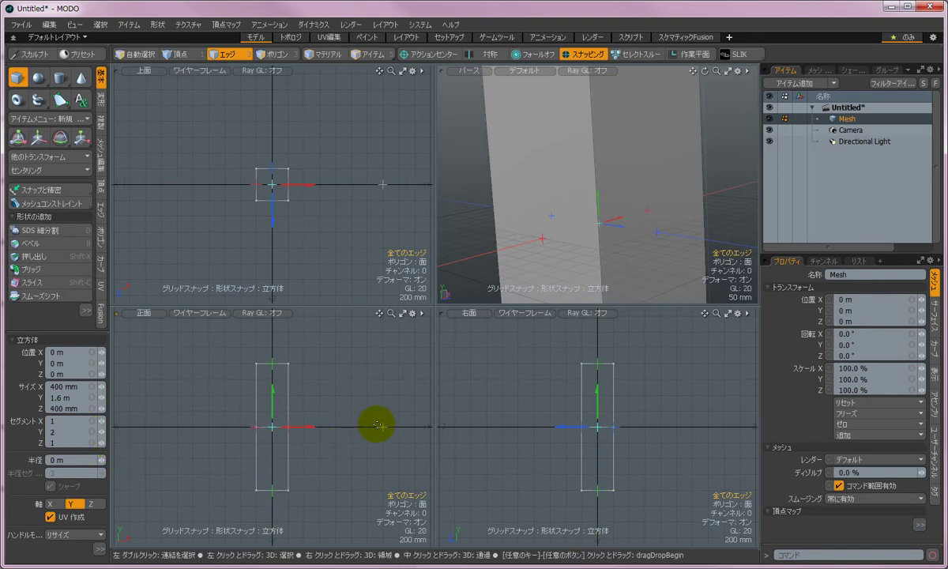
pyautogui.press('space')
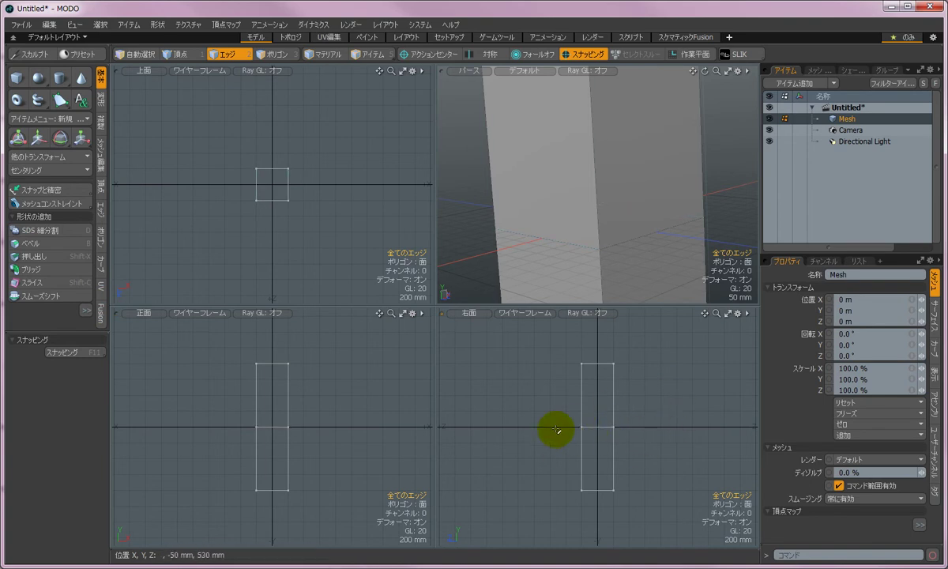
# Move the edge loop around the box's middle 800 mm along Z to form a V-shaped bend
pyautogui.doubleClick(600, 428)
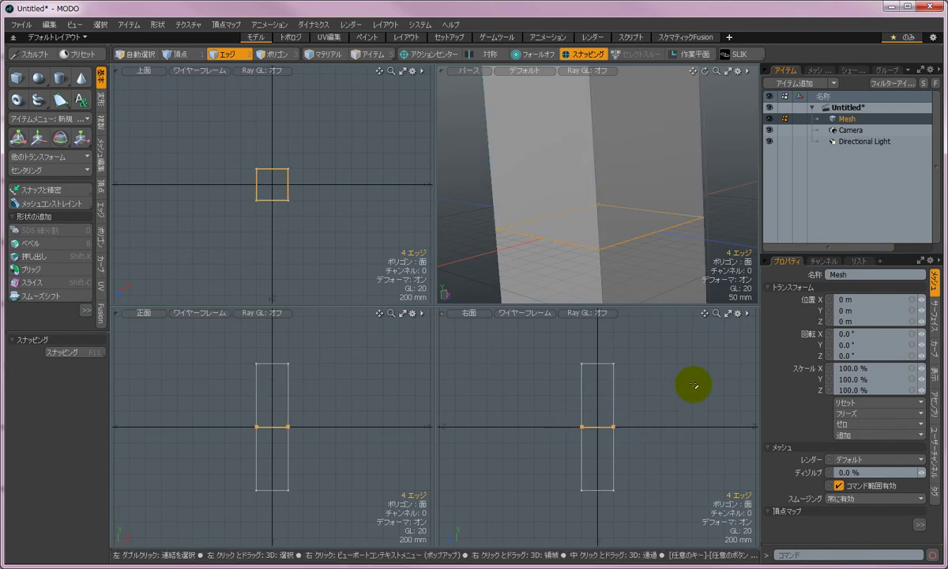
pyautogui.press('w')
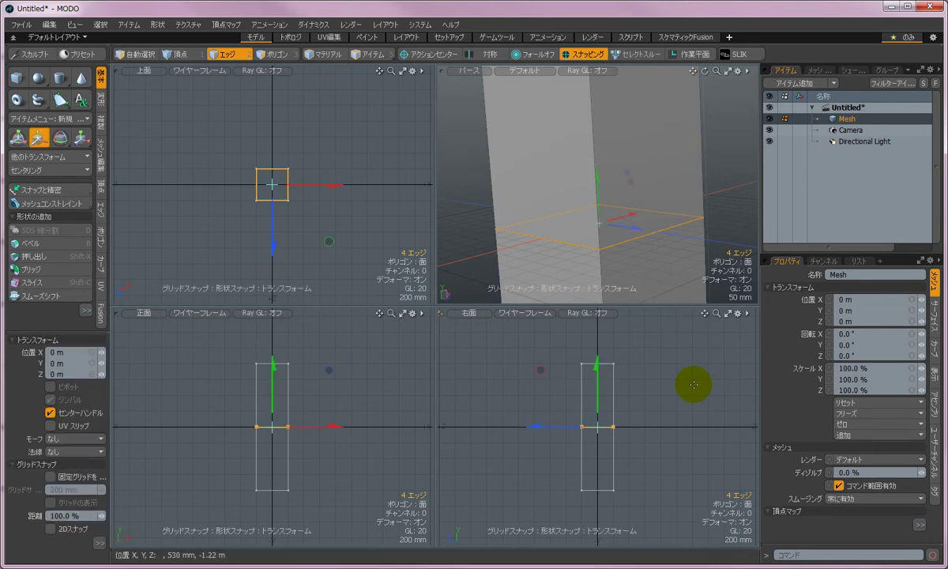
pyautogui.moveTo(558, 430); pyautogui.dragTo(508, 428)
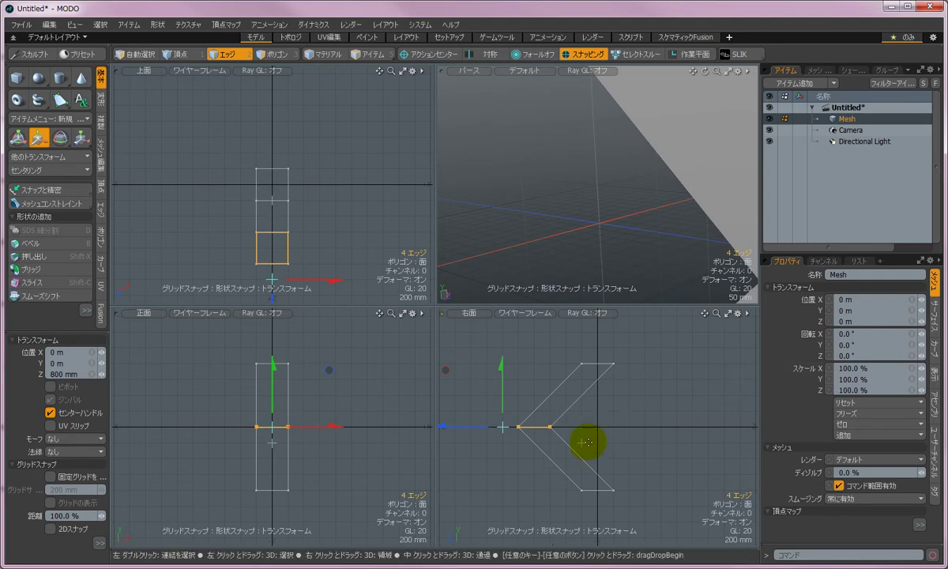
pyautogui.press('q')
pyautogui.press('a')
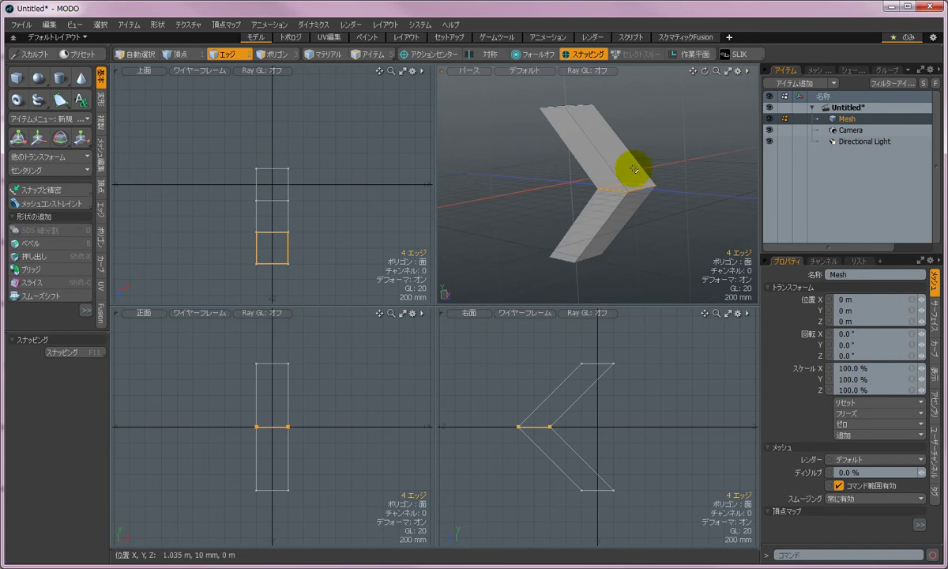
# Delete the two end-cap polygons of the bent box
pyautogui.press('3')
pyautogui.keyDown('alt'); pyautogui.moveTo(684, 201); pyautogui.dragTo(646, 216); pyautogui.keyUp('alt')
pyautogui.click(610, 112)
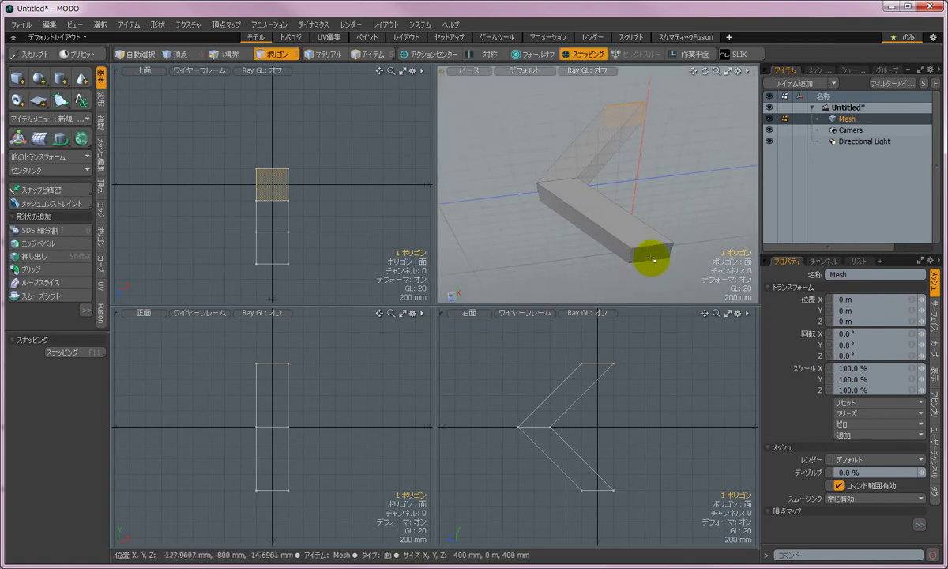
pyautogui.keyDown('shift'); pyautogui.click(650, 249); pyautogui.keyUp('shift')
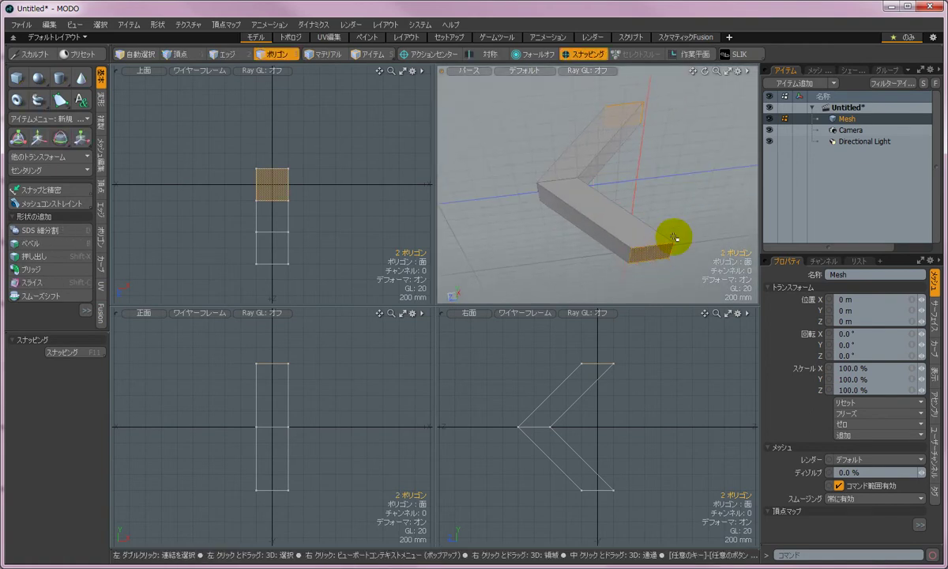
pyautogui.click(674, 237)
pyautogui.keyDown('alt'); pyautogui.moveTo(673, 234); pyautogui.dragTo(603, 163); pyautogui.keyUp('alt')
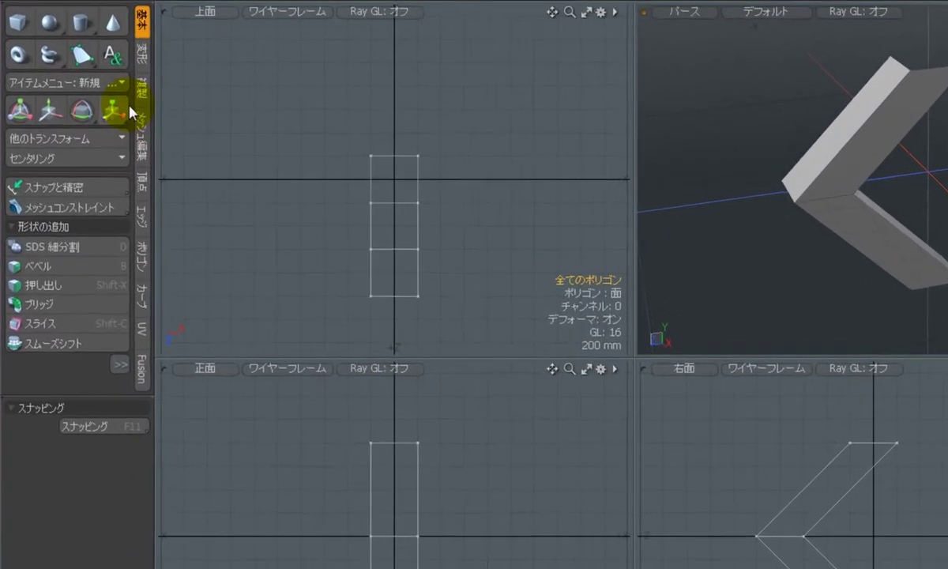
# Clone the bent box with the linear generator, placing the copy 1.6 m above the original
pyautogui.click(102, 123)
pyautogui.click(100, 239)
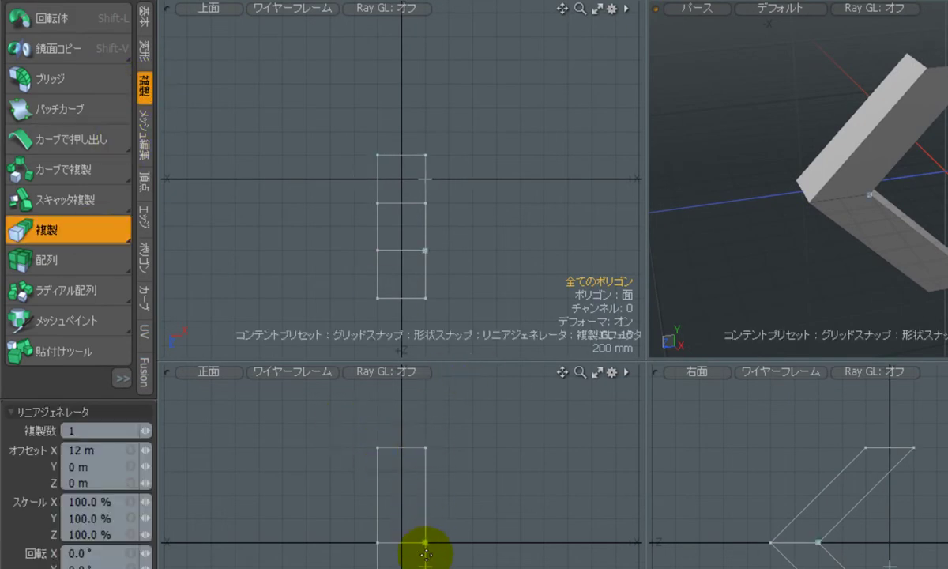
pyautogui.moveTo(426, 541); pyautogui.dragTo(427, 352)
pyautogui.click(947, 447)
pyautogui.moveTo(402, 88); pyautogui.dragTo(928, 65)
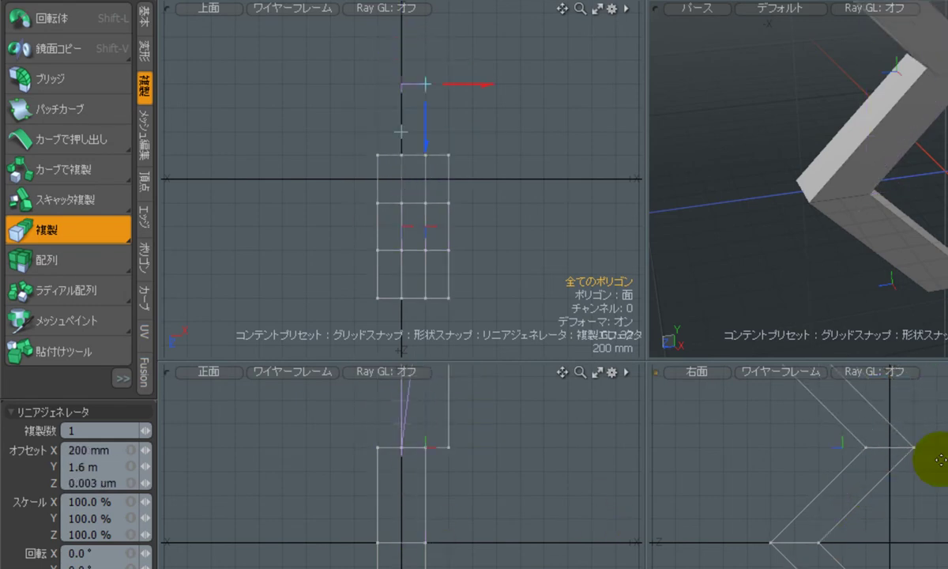
pyautogui.click(425, 447)
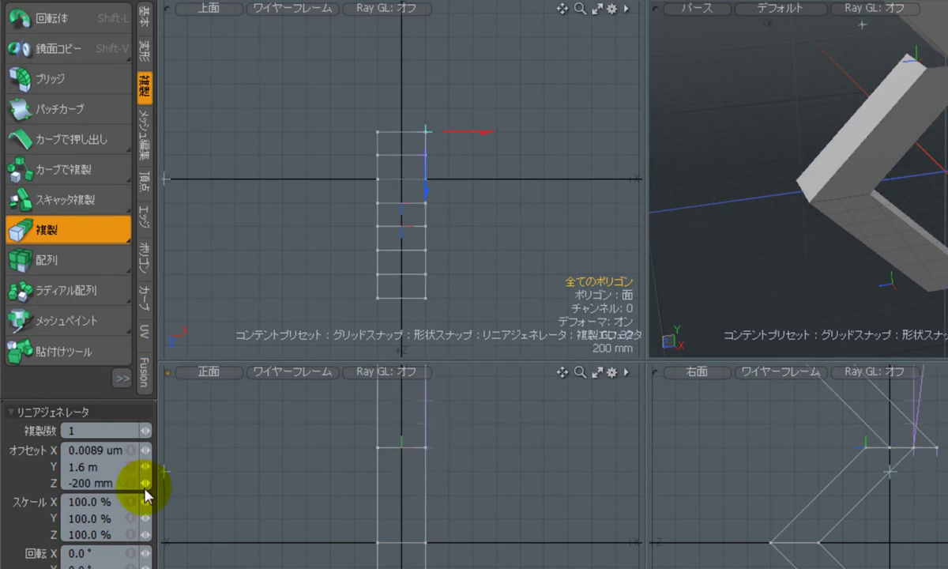
# Set the clone's X and Z offsets to 0 m so it stacks straight up
pyautogui.click(131, 450)
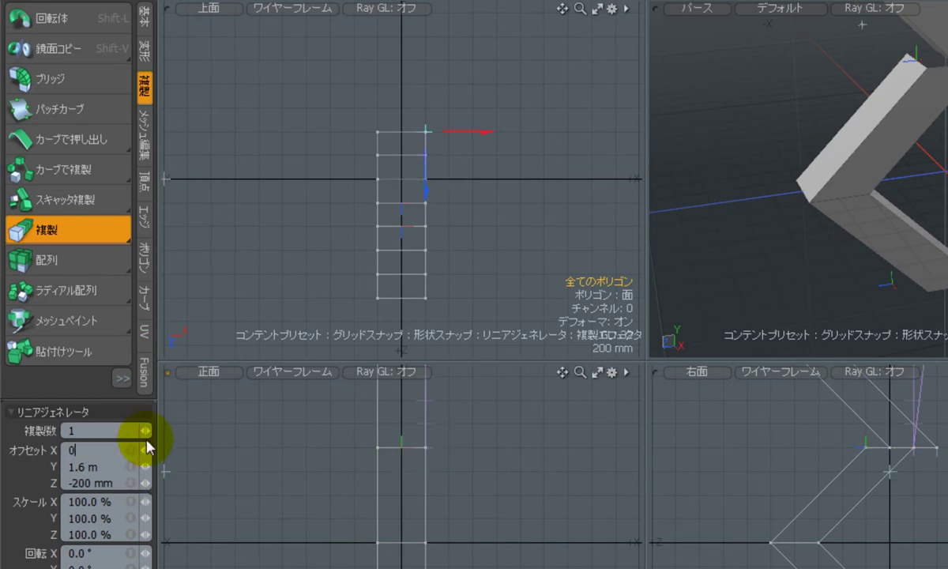
pyautogui.write('0')
pyautogui.press('Return')
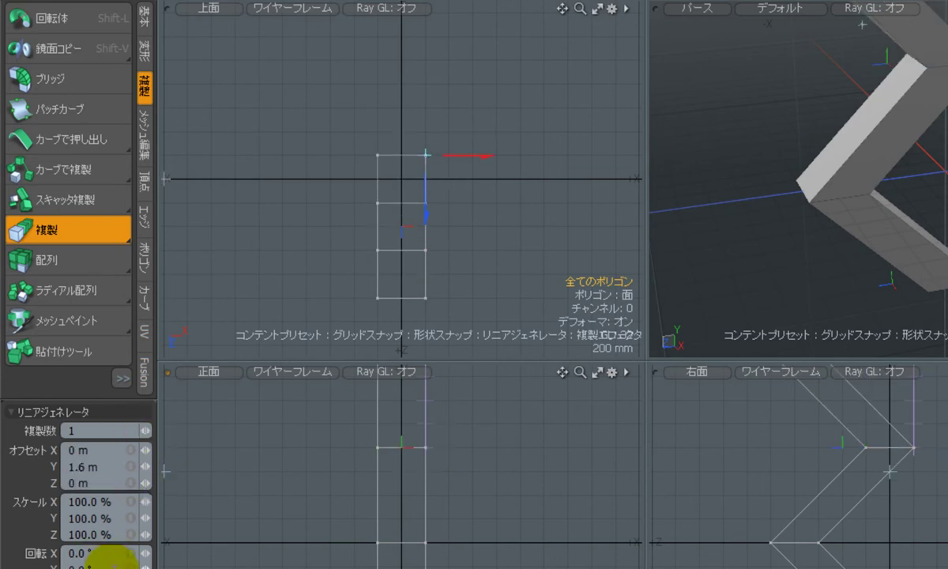
# Set the clone count to 24 with vertex merging enabled and finish the clone as a tall zigzag column
pyautogui.moveTo(71, 398); pyautogui.dragTo(43, 271)
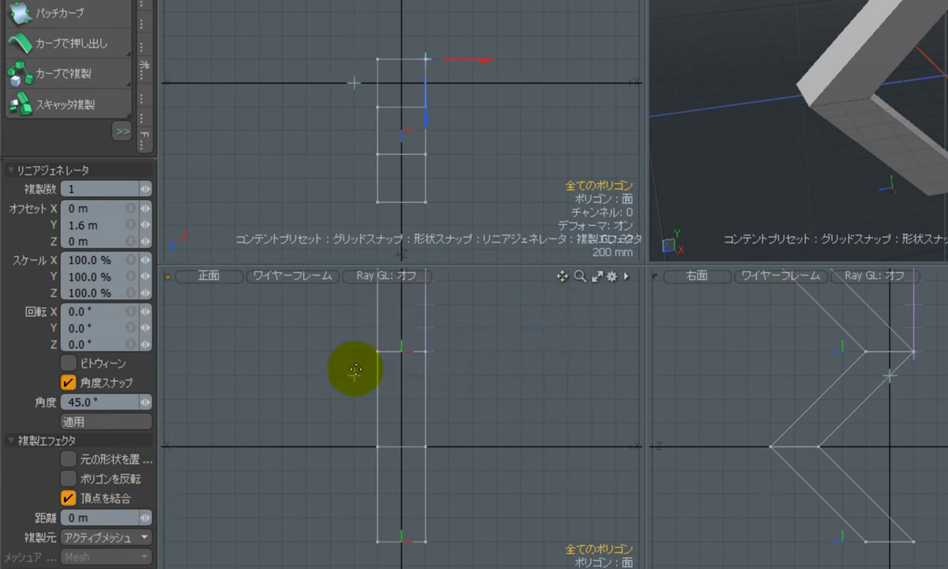
pyautogui.moveTo(135, 157); pyautogui.dragTo(86, 268)
pyautogui.click(104, 298)
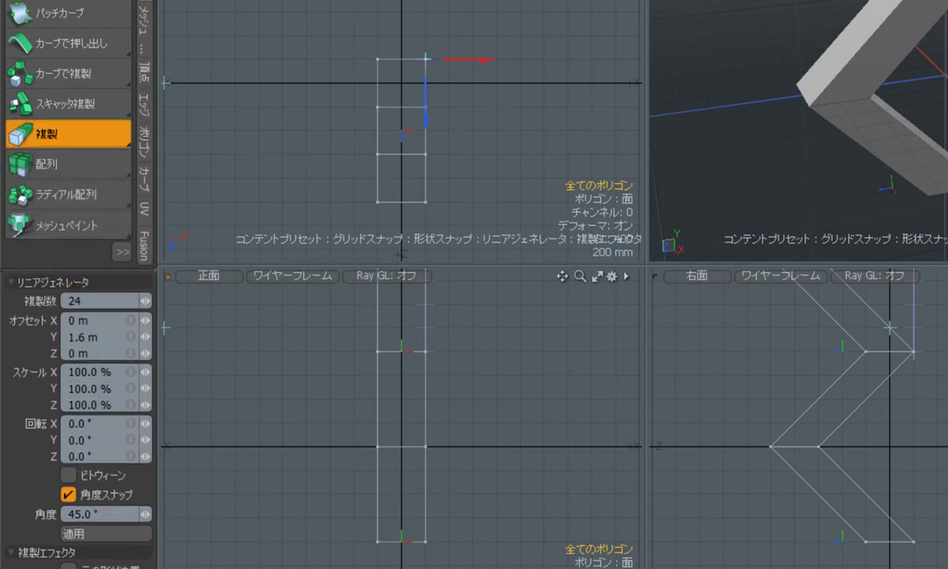
pyautogui.press('a')
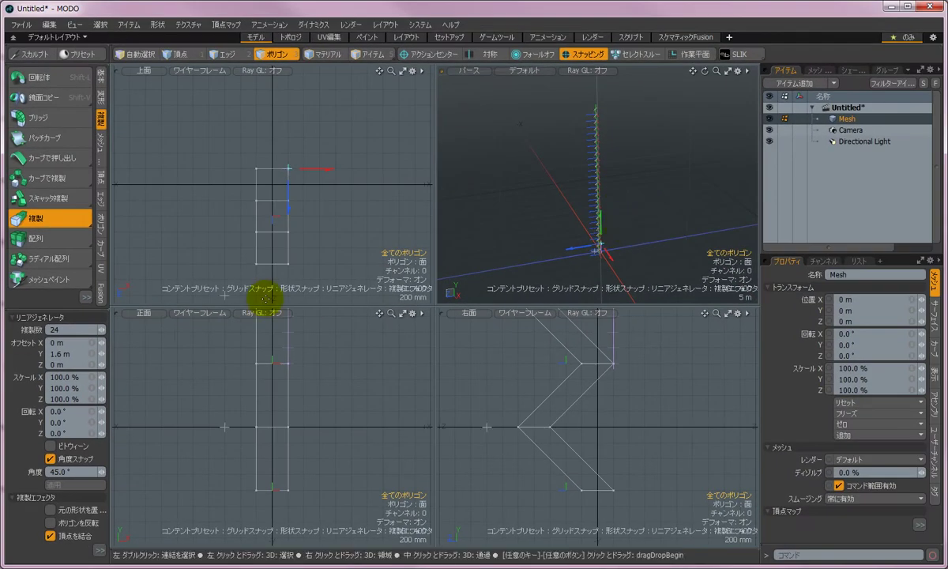
pyautogui.press('a')
pyautogui.keyDown('alt'); pyautogui.moveTo(631, 408); pyautogui.dragTo(612, 392); pyautogui.keyUp('alt')
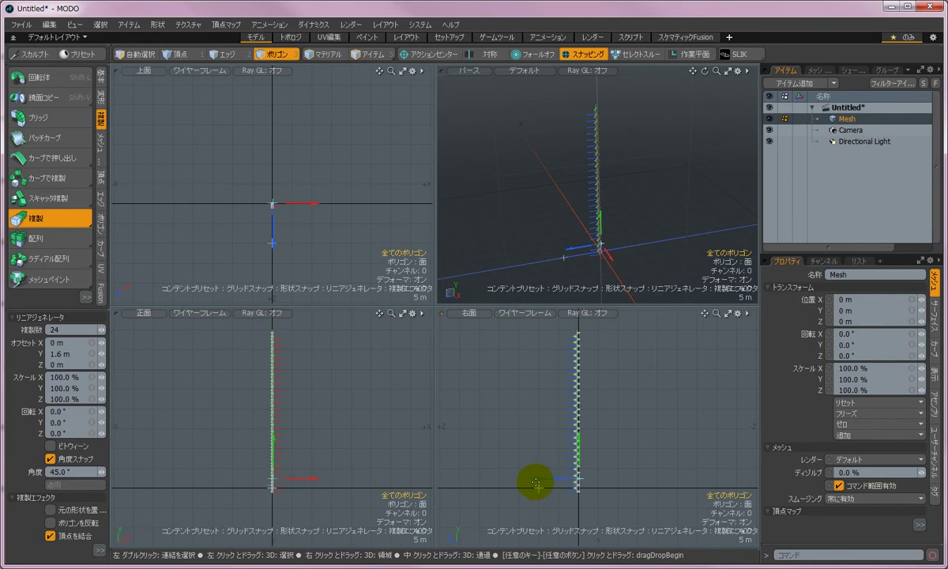
pyautogui.press('space')
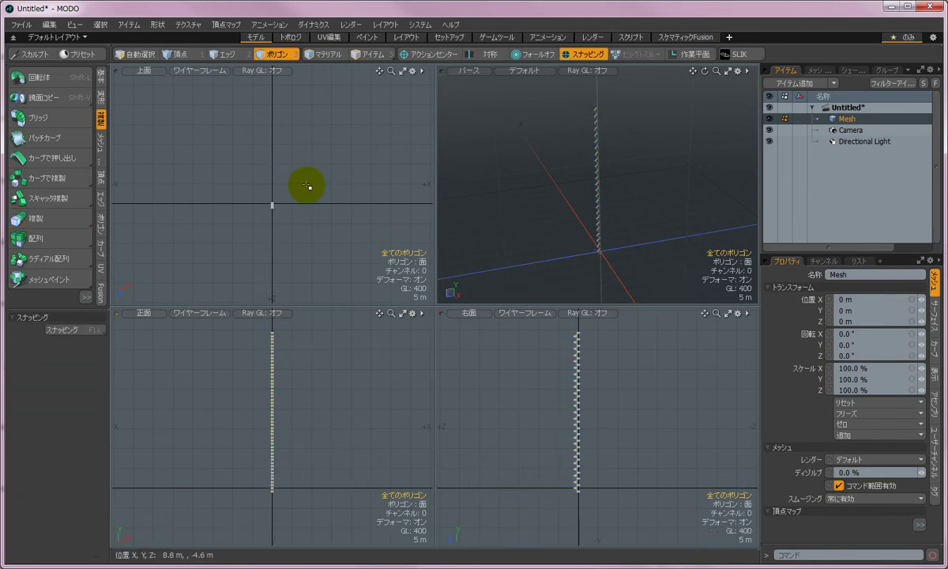
# Duplicate the entire zigzag column in place and move the copy 600 mm along X
pyautogui.click(273, 207)
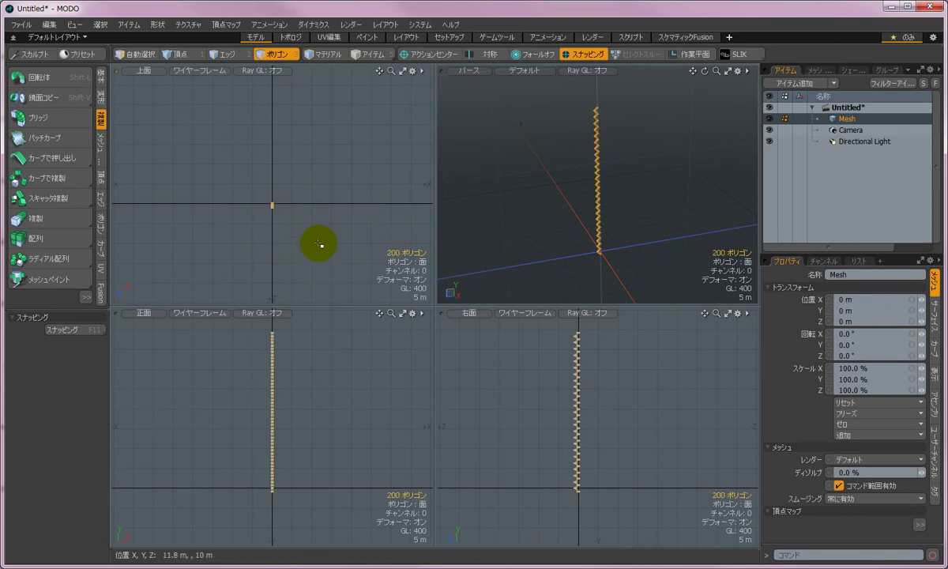
pyautogui.press('ctrl')
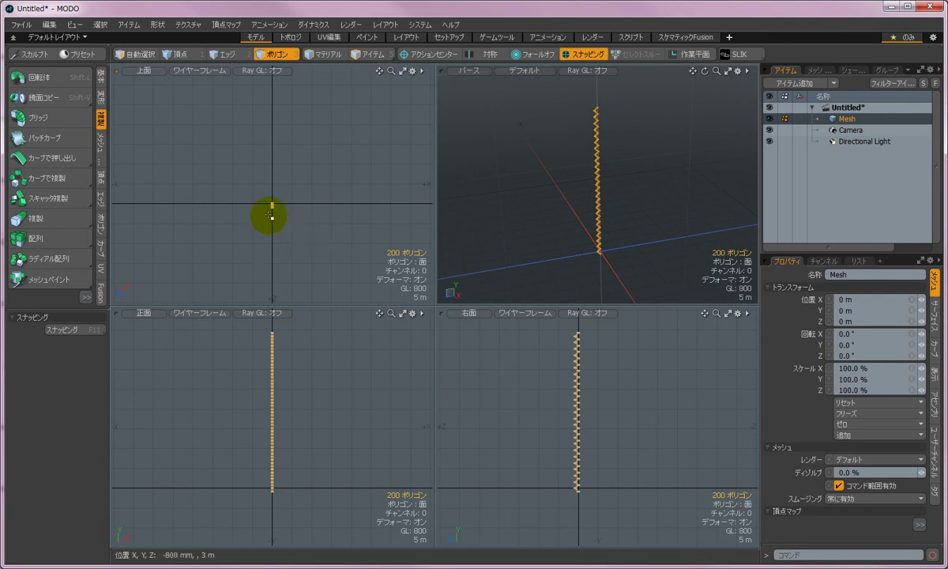
pyautogui.scroll(5, 270, 215)
pyautogui.scroll(2, 270, 213)
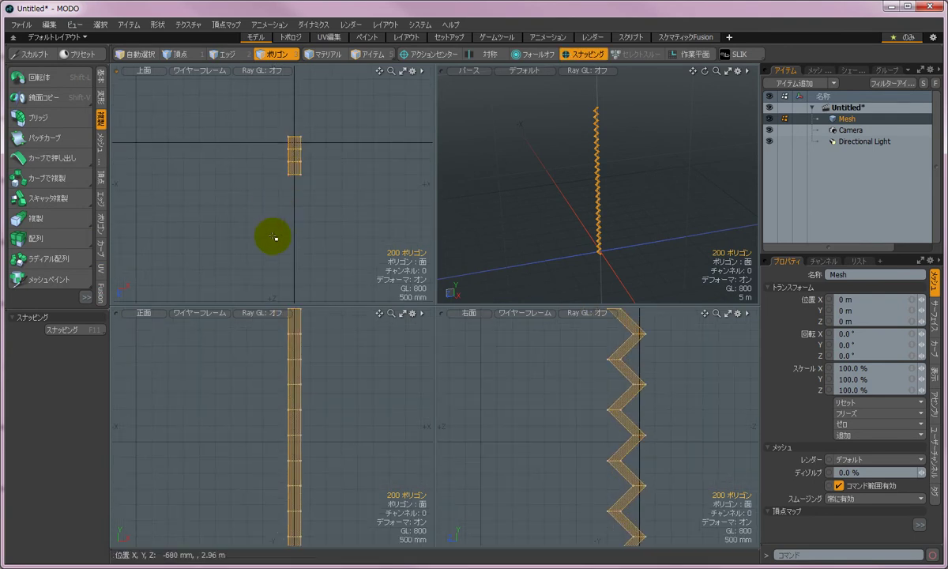
pyautogui.scroll(2, 322, 162)
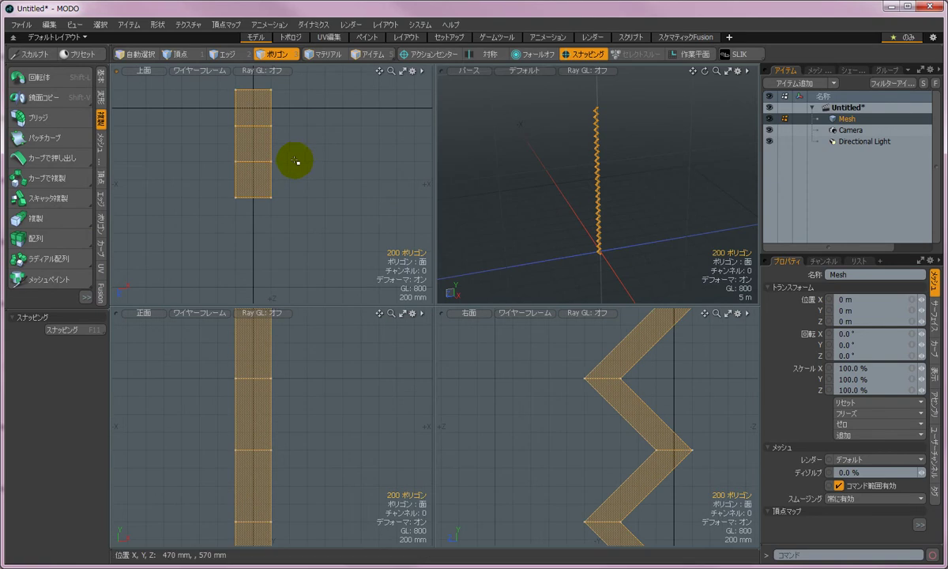
pyautogui.press('w')
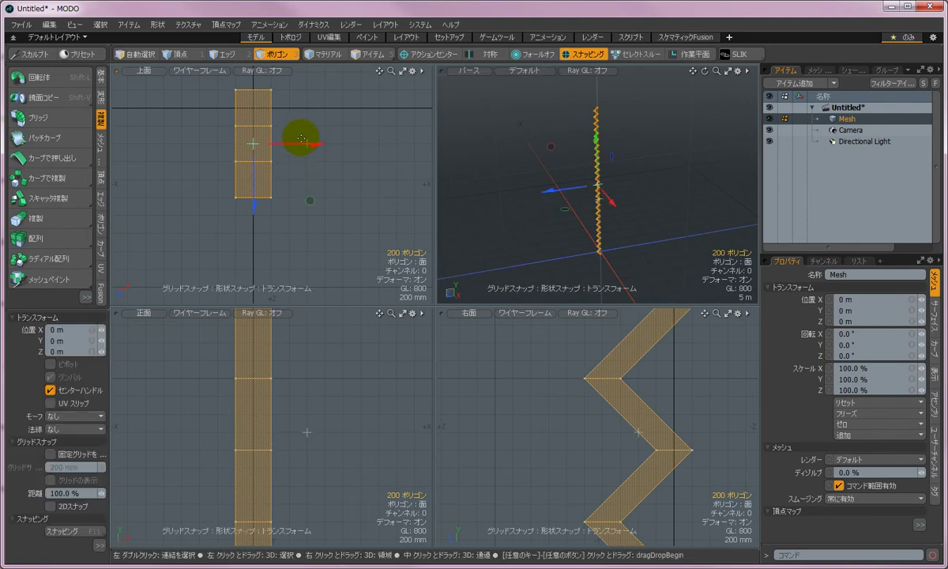
pyautogui.moveTo(303, 147); pyautogui.dragTo(307, 135)
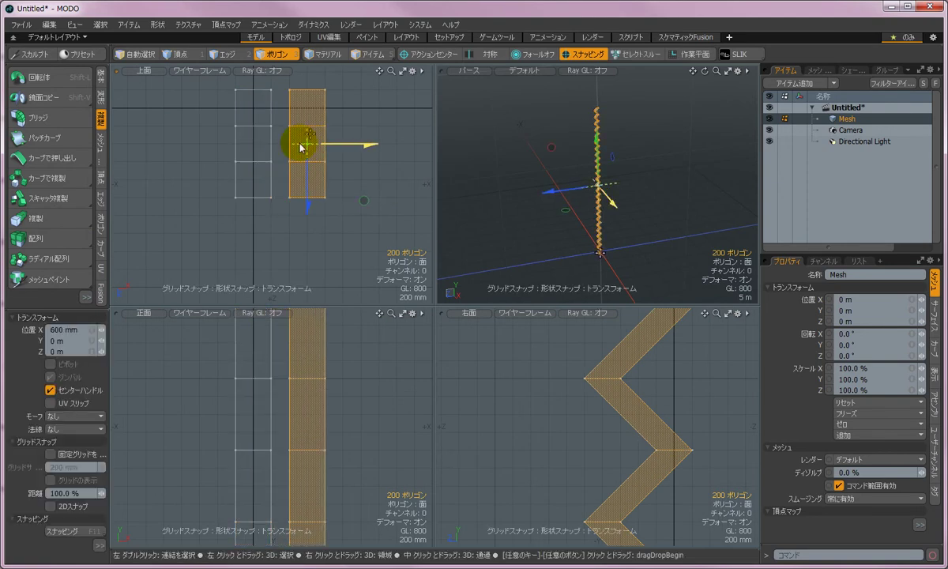
pyautogui.keyDown('alt'); pyautogui.moveTo(594, 186); pyautogui.dragTo(458, 237); pyautogui.keyUp('alt')
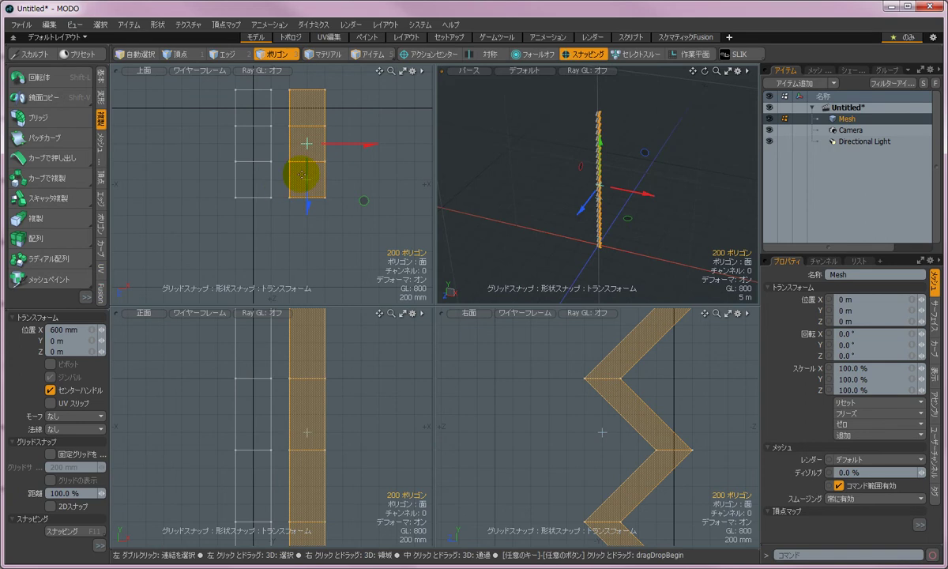
# Rotate the duplicated zigzag column -180° about the Y axis and clear the selection
pyautogui.press('e')
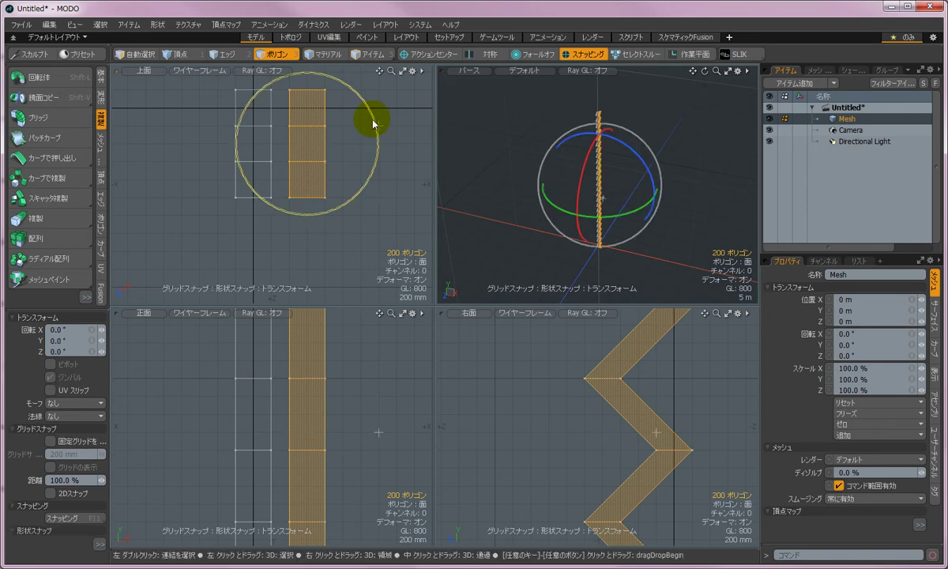
pyautogui.moveTo(374, 124); pyautogui.dragTo(200, 181)
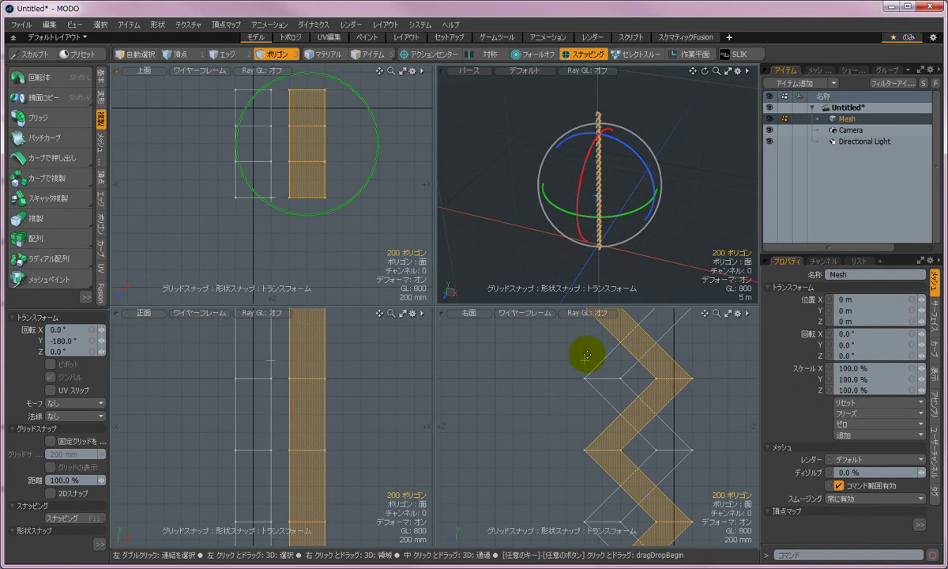
pyautogui.press('space')
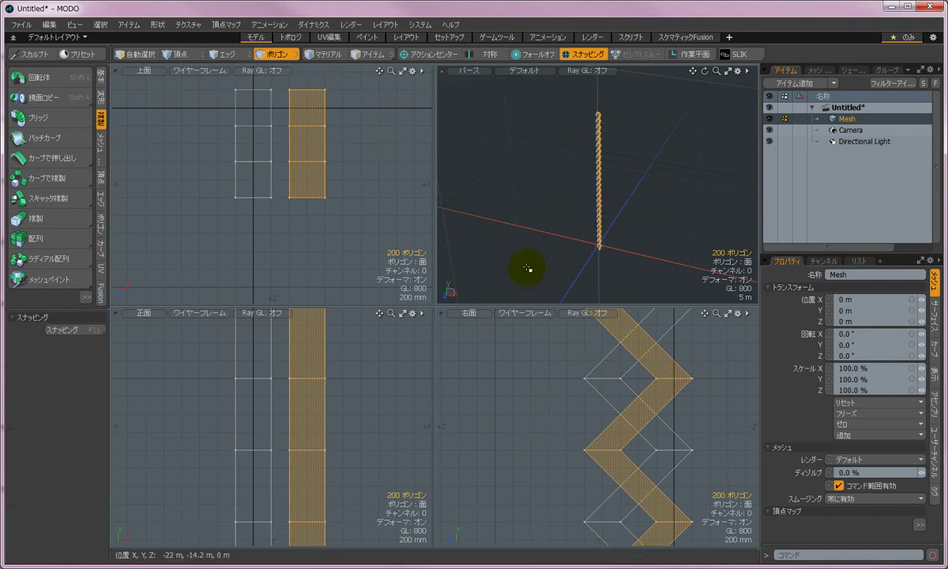
pyautogui.click(333, 263)
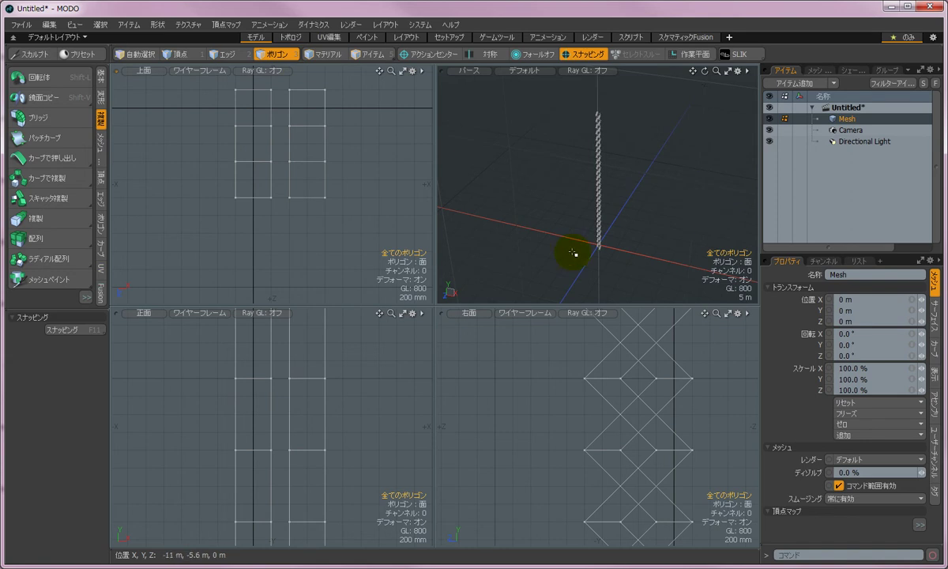
# Clone both zigzag columns with the linear generator, offsetting the copies 1.2 m along X
pyautogui.keyDown('alt'); pyautogui.keyDown('shift'); pyautogui.moveTo(364, 193); pyautogui.dragTo(267, 220); pyautogui.keyUp('shift'); pyautogui.keyUp('alt')
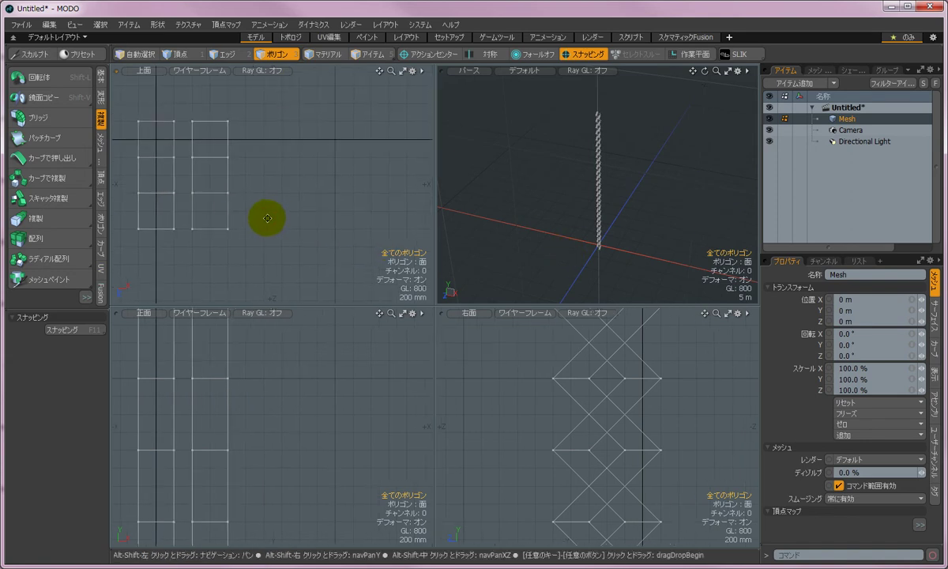
pyautogui.click(30, 220)
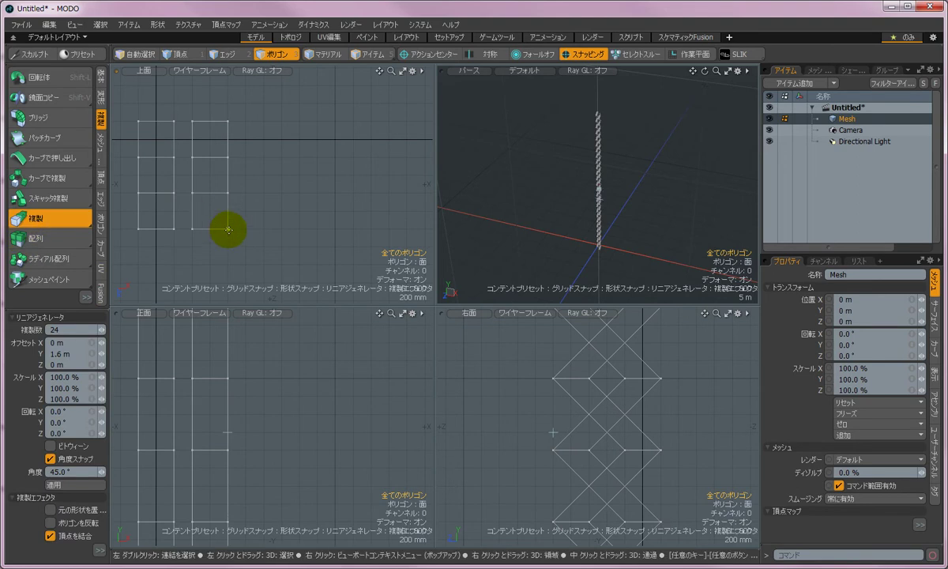
pyautogui.moveTo(232, 229); pyautogui.dragTo(336, 228)
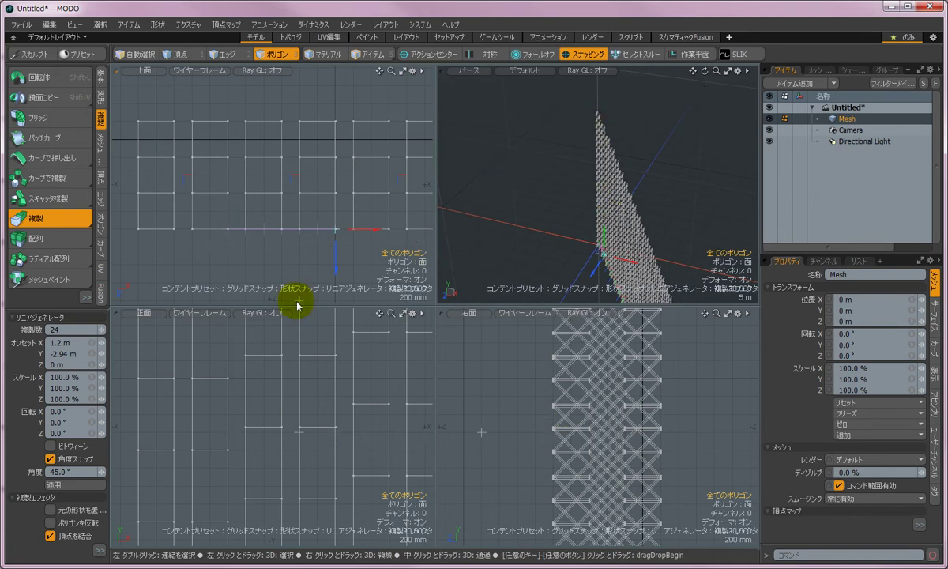
# Set the clone's Y offset to 0 m so the column pairs line up level
pyautogui.click(82, 351)
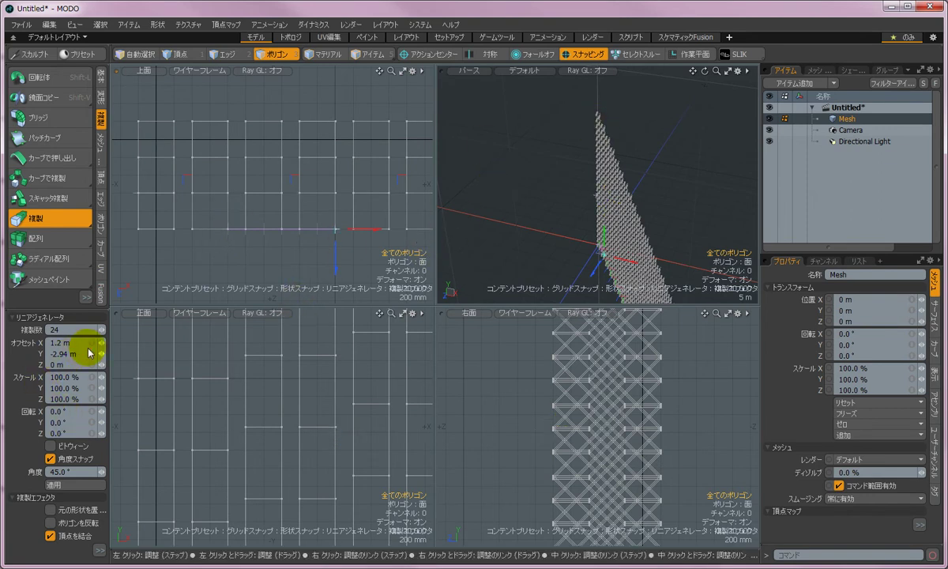
pyautogui.moveTo(86, 349); pyautogui.dragTo(50, 362)
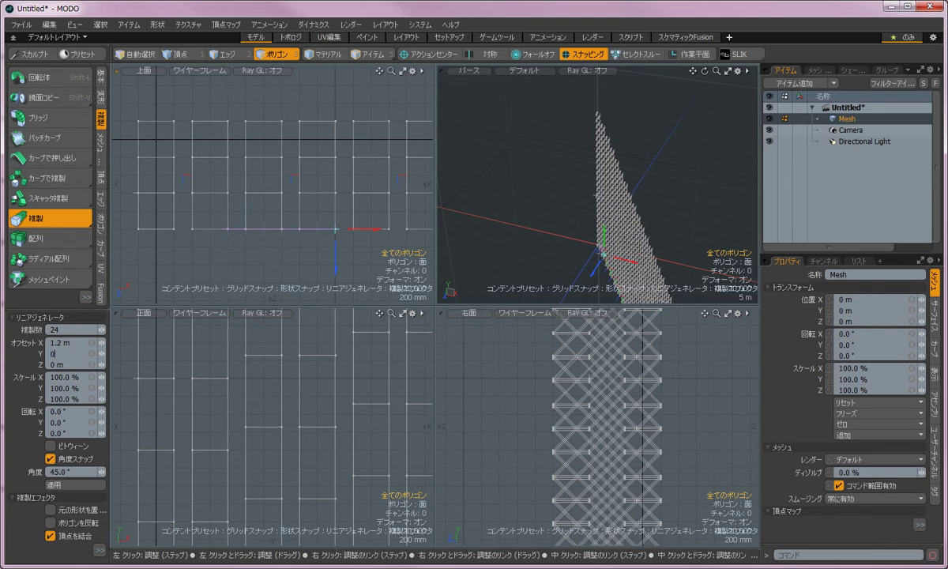
pyautogui.write('0')
pyautogui.press('Return')
pyautogui.click(487, 190)
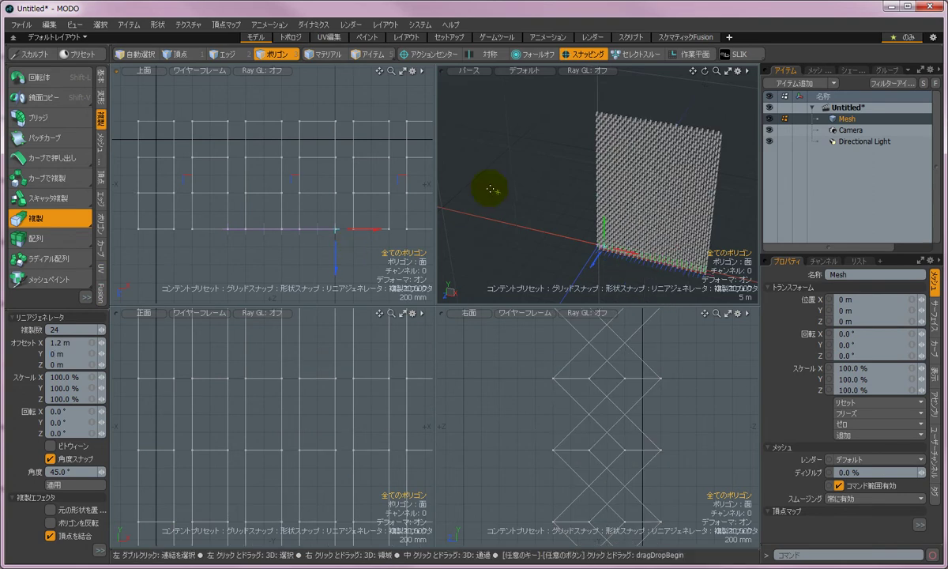
# Set the clone count to 32 and finish the clone as a wide wall of zigzag columns
pyautogui.keyDown('alt'); pyautogui.moveTo(653, 172); pyautogui.dragTo(709, 182); pyautogui.keyUp('alt')
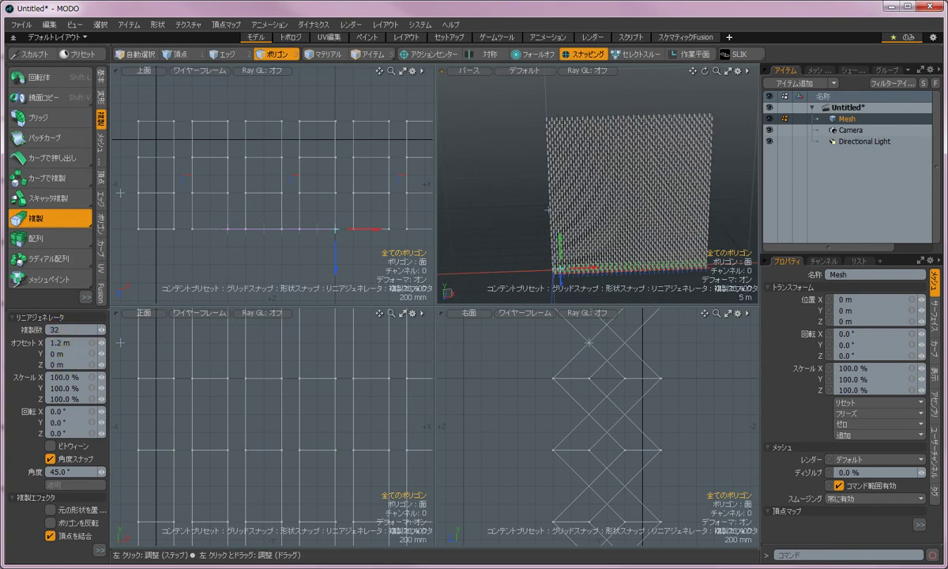
pyautogui.press('alt')
pyautogui.keyDown('alt'); pyautogui.moveTo(614, 212); pyautogui.dragTo(606, 188); pyautogui.keyUp('alt')
pyautogui.scroll(2, 648, 206)
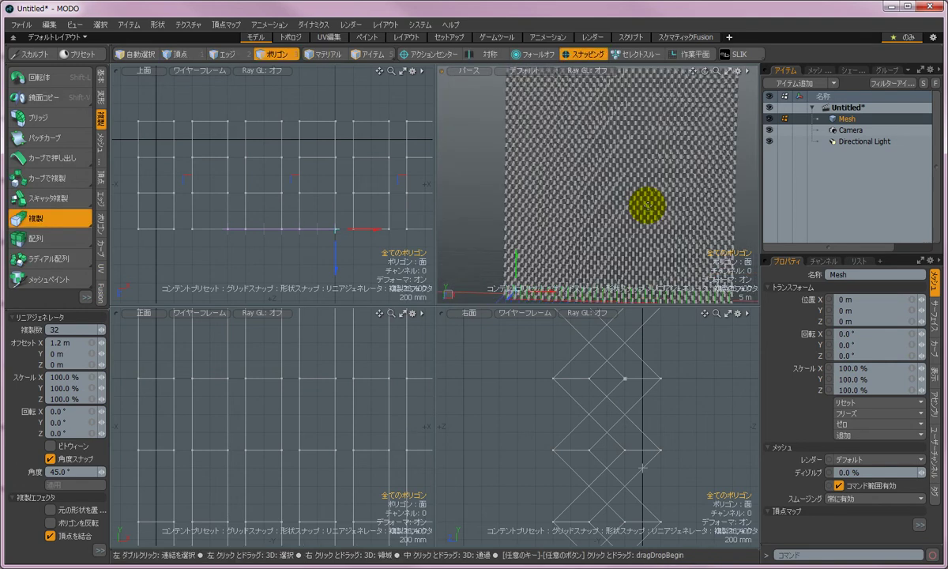
pyautogui.press('space')
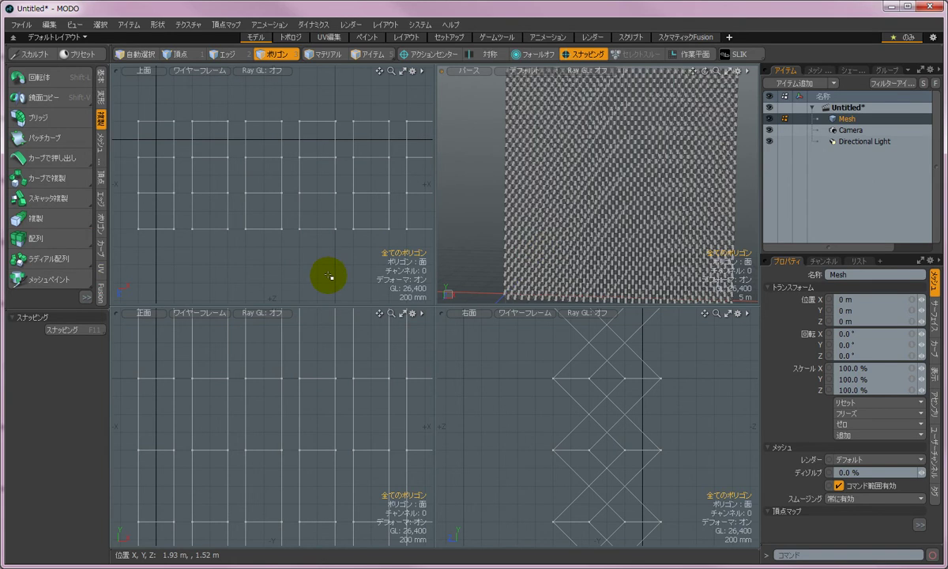
# Select the entire wall of columns and paste a duplicate of it in place
pyautogui.press('a')
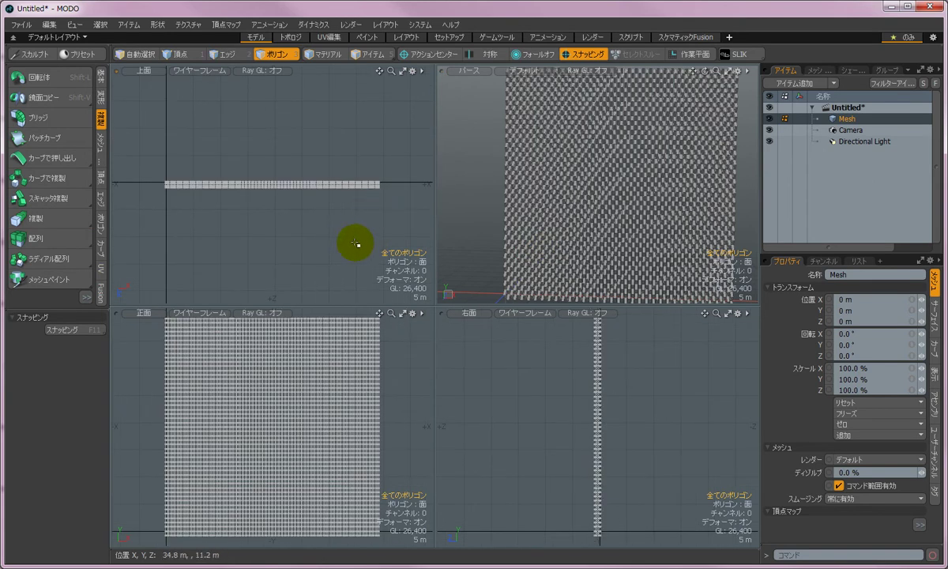
pyautogui.moveTo(382, 217)
pyautogui.mouseDown()
pyautogui.moveTo(89, 205)
pyautogui.moveTo(390, 90)
pyautogui.moveTo(401, 225)
pyautogui.mouseUp()
pyautogui.moveTo(401, 225); pyautogui.dragTo(308, 236, button='right')
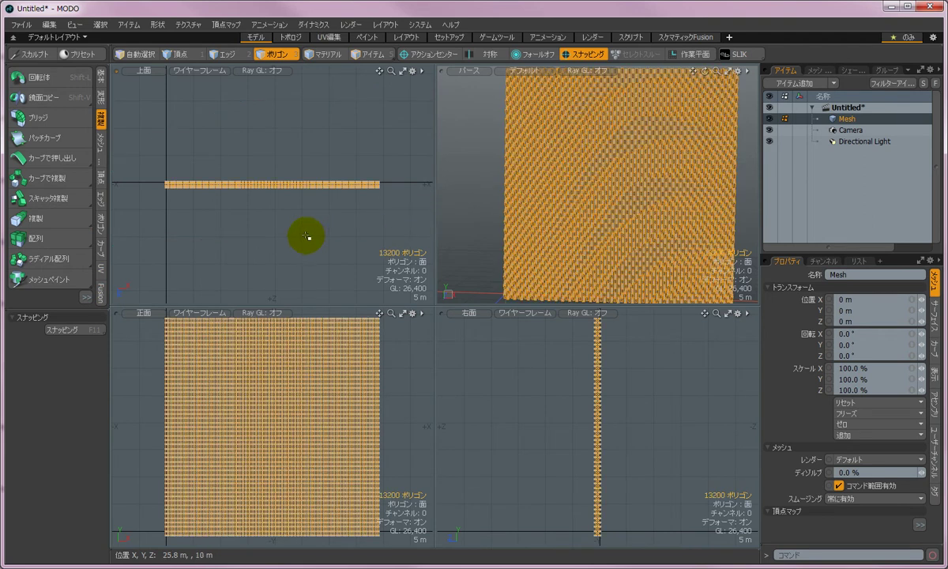
pyautogui.hotkey('ctrl', 'v')
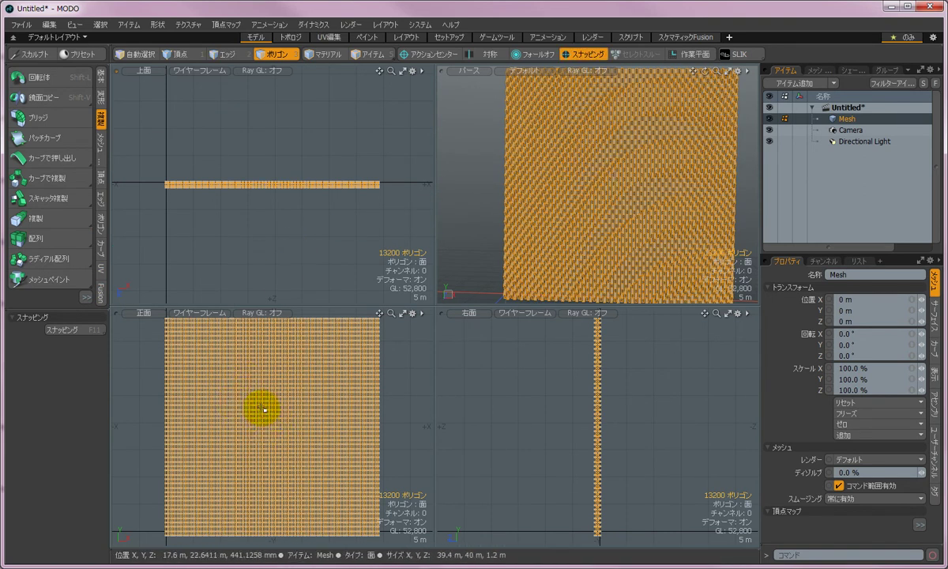
# Rotate the duplicated wall -90° about the Z axis so both layers interweave, and clear the selection
pyautogui.press('e')
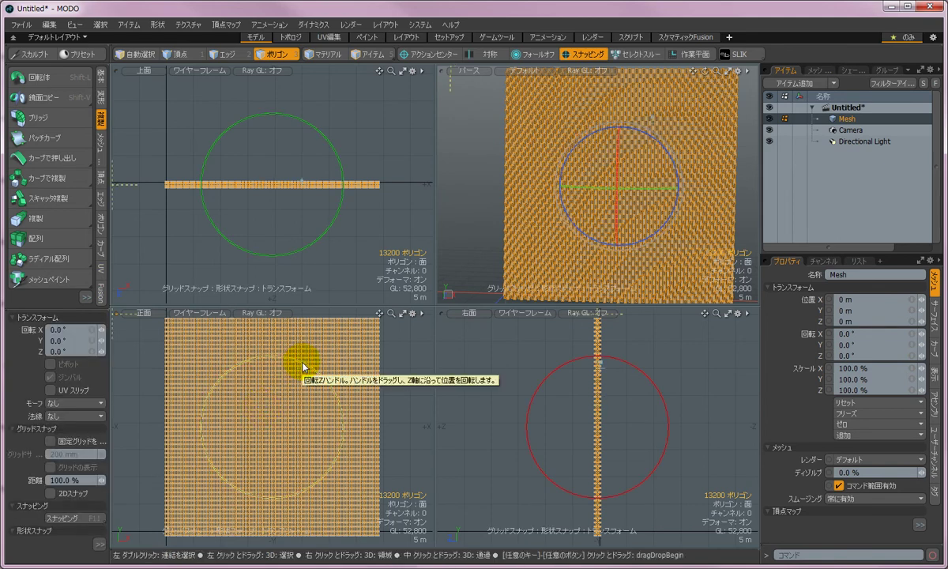
pyautogui.moveTo(301, 367); pyautogui.dragTo(297, 514)
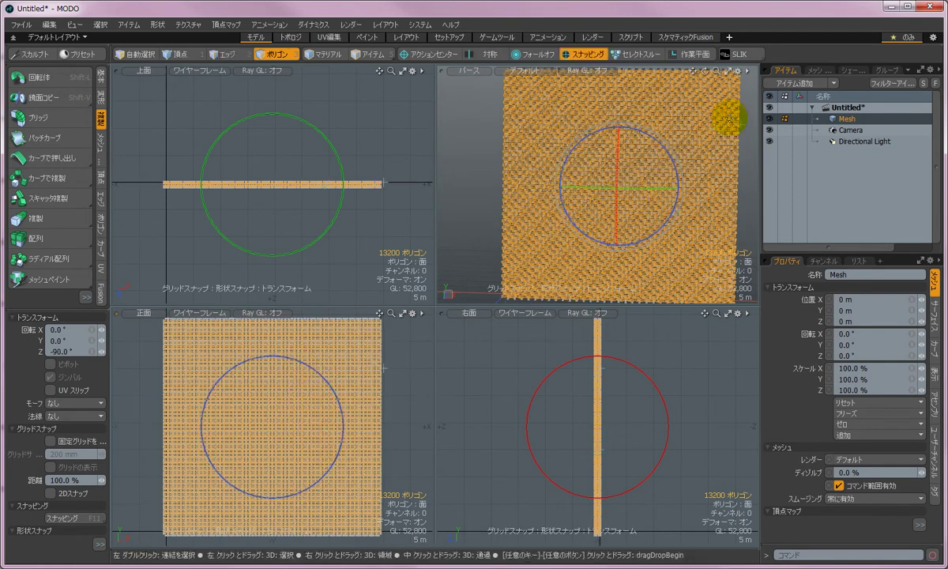
pyautogui.press('space')
pyautogui.click(468, 175)
# Convert the polygons of the whole woven mesh to subdivision surfaces
pyautogui.scroll(4, 638, 185)
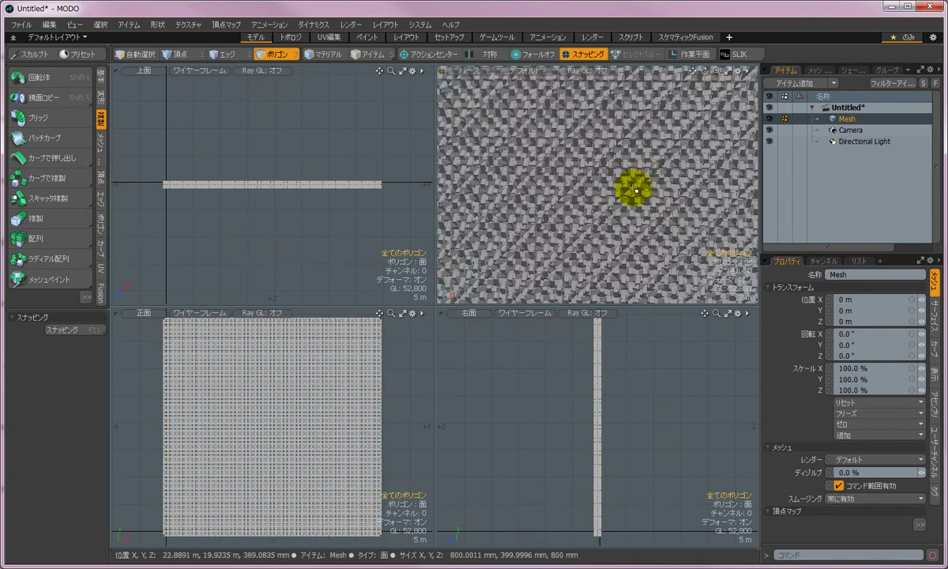
pyautogui.keyDown('alt'); pyautogui.moveTo(563, 255); pyautogui.dragTo(567, 212); pyautogui.keyUp('alt')
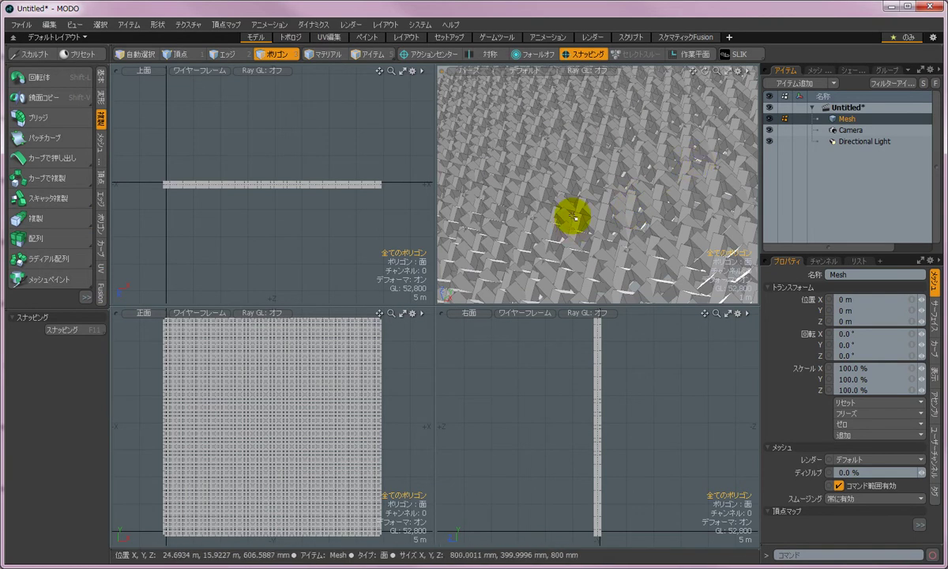
pyautogui.press('Tab')
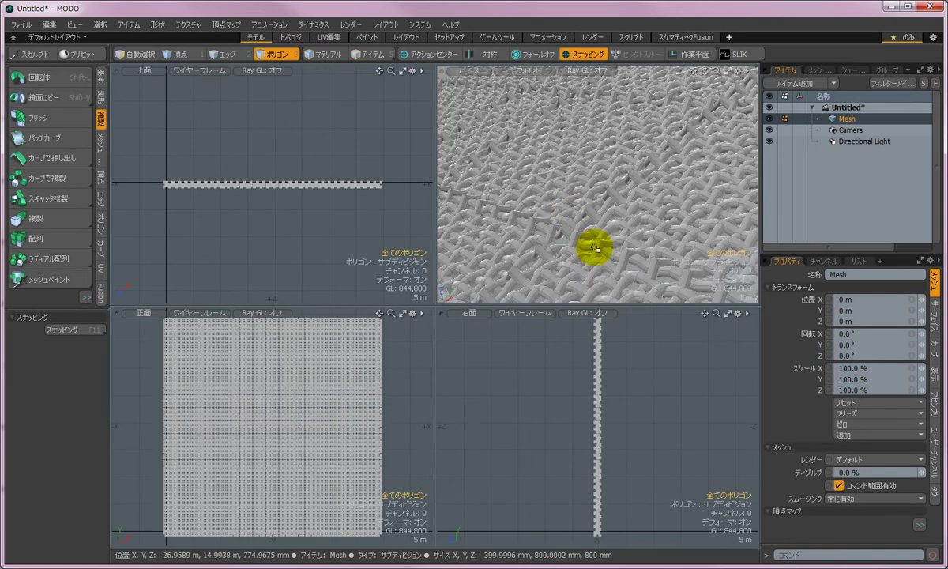
# Merge the vertices of the woven mesh using a fixed range with a distance of 10 mm
pyautogui.keyDown('alt'); pyautogui.moveTo(582, 258); pyautogui.dragTo(562, 203); pyautogui.keyUp('alt')
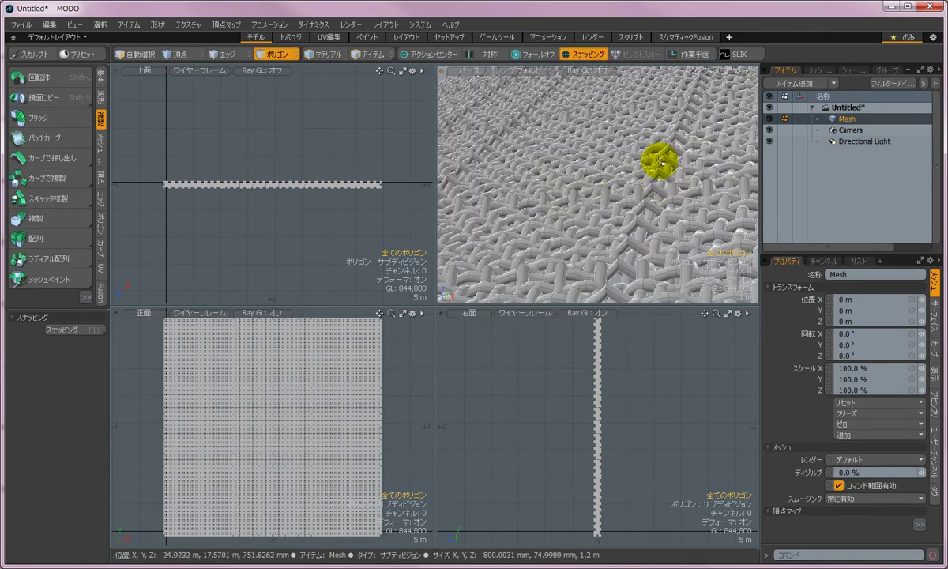
pyautogui.scroll(10, 640, 225)
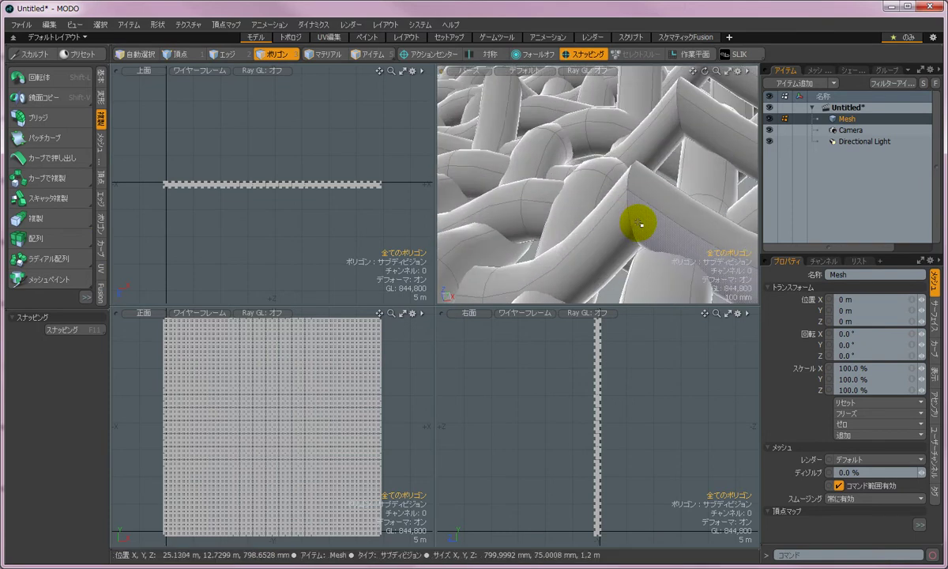
pyautogui.scroll(-10, 640, 226)
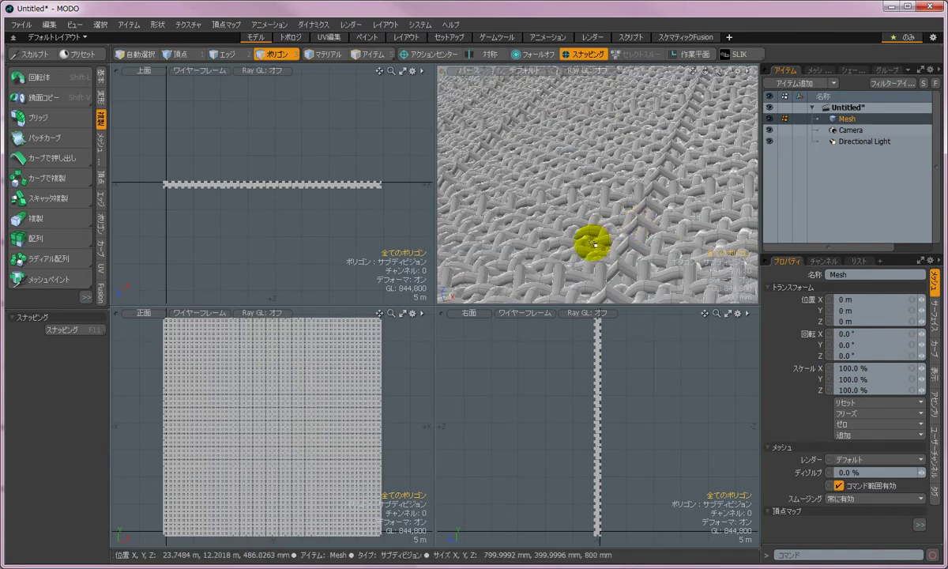
pyautogui.keyDown('alt'); pyautogui.moveTo(576, 261); pyautogui.dragTo(514, 222); pyautogui.keyUp('alt')
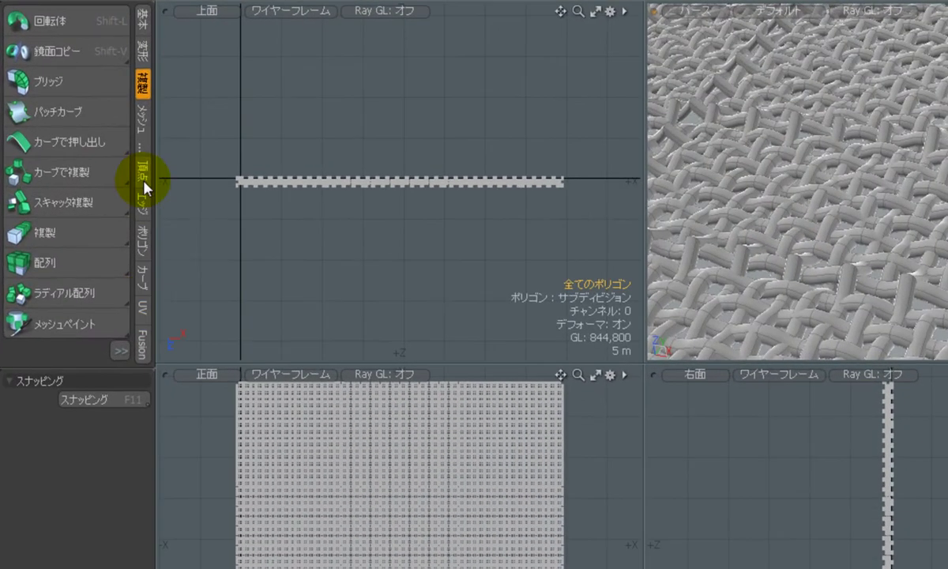
pyautogui.click(121, 171)
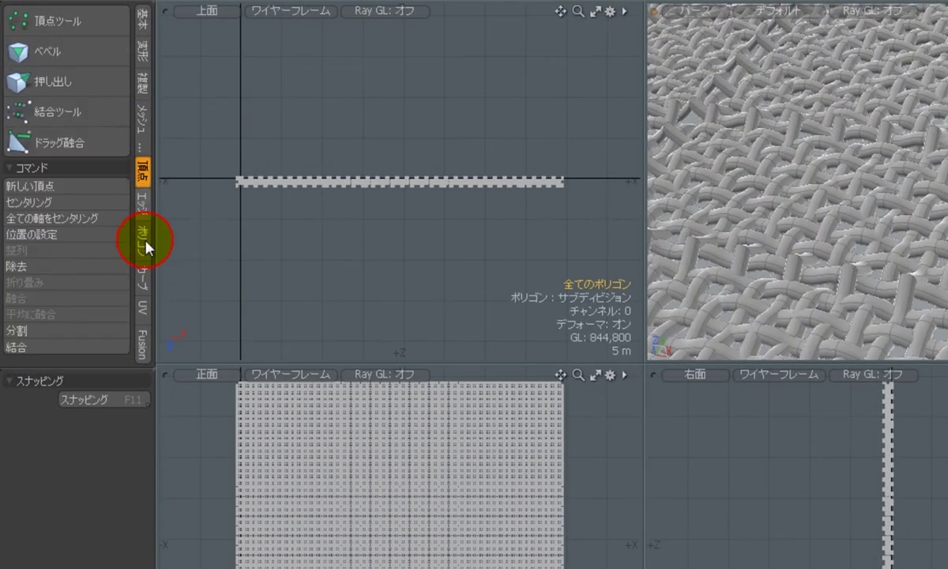
pyautogui.click(93, 348)
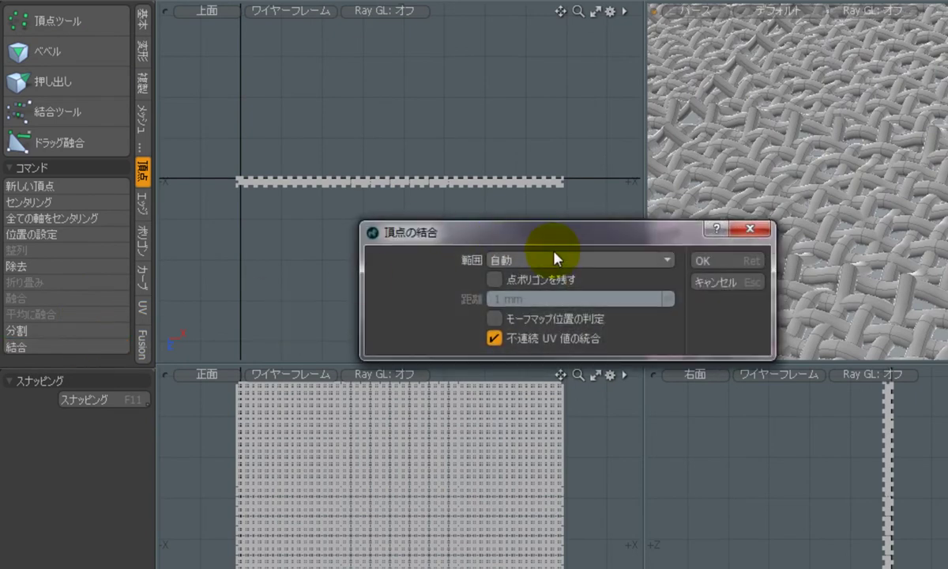
pyautogui.click(556, 259)
pyautogui.click(558, 269)
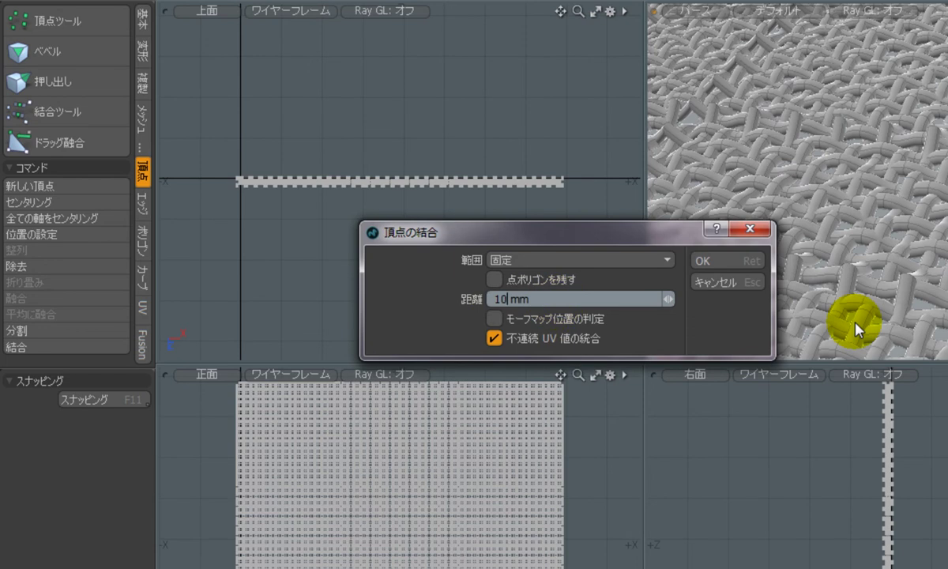
pyautogui.press('Return')
pyautogui.click(672, 293)
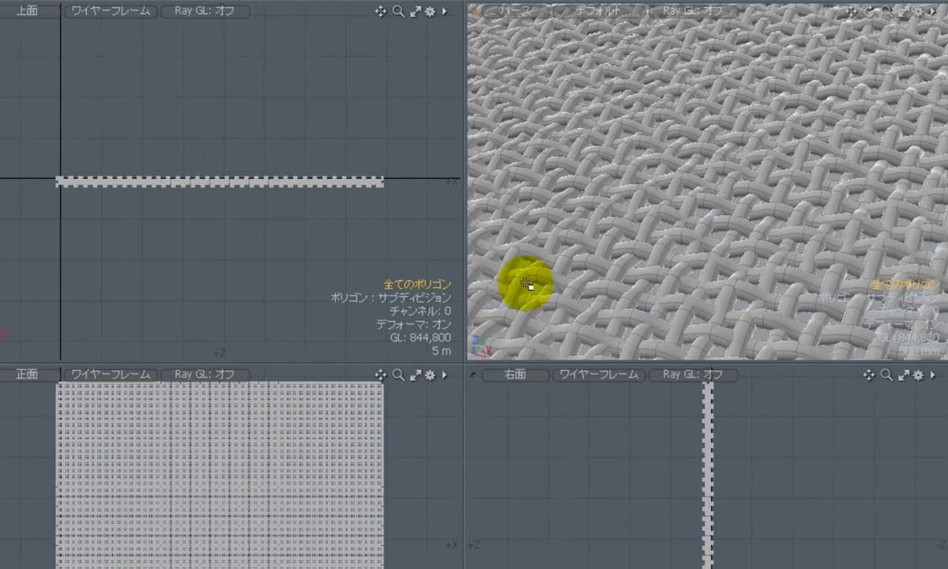
# Deform the strands of the whole woven mesh with the Push tool, using a distance of -500 mm
pyautogui.keyDown('ctrl'); pyautogui.keyDown('alt'); pyautogui.moveTo(788, 161); pyautogui.dragTo(595, 209); pyautogui.keyUp('alt'); pyautogui.keyUp('ctrl')
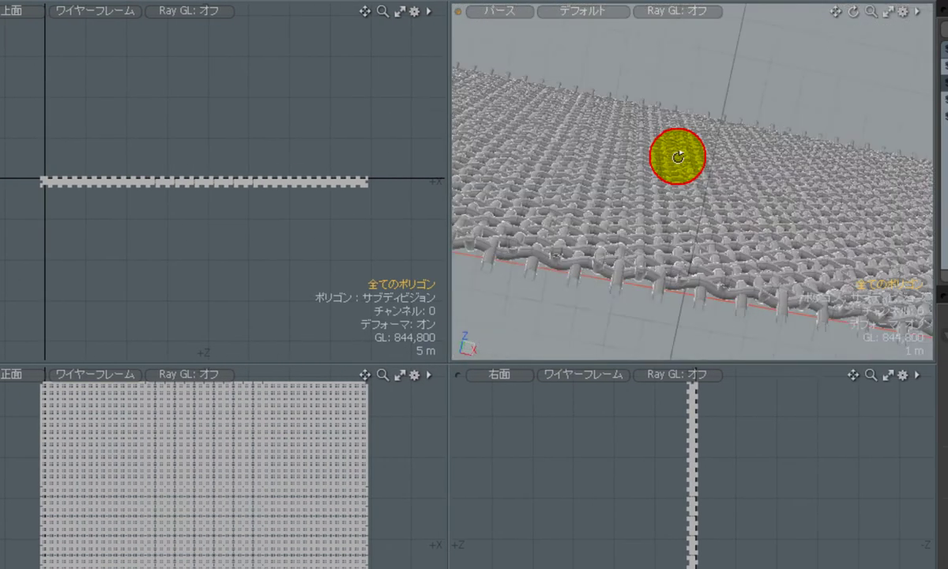
pyautogui.keyDown('alt'); pyautogui.moveTo(741, 196); pyautogui.dragTo(637, 236); pyautogui.keyUp('alt')
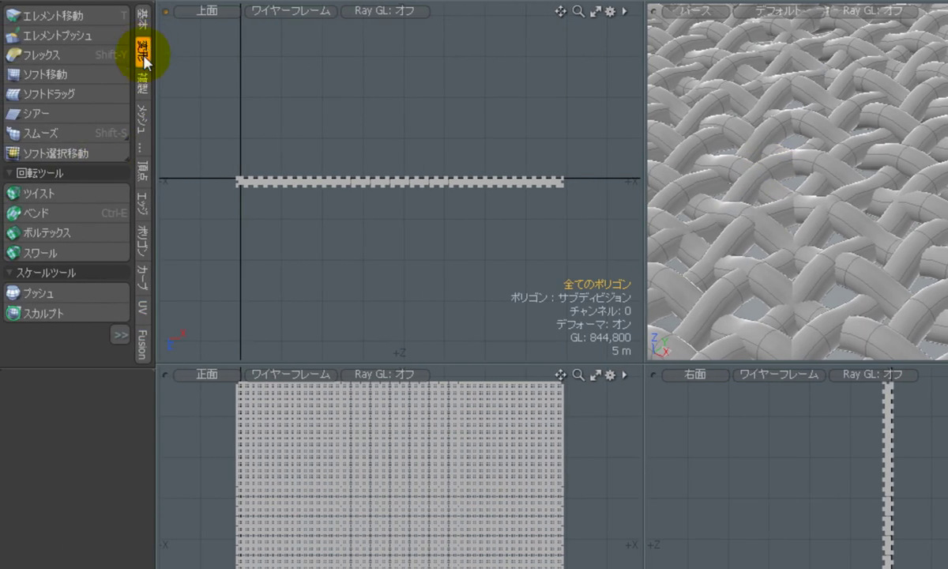
pyautogui.click(82, 291)
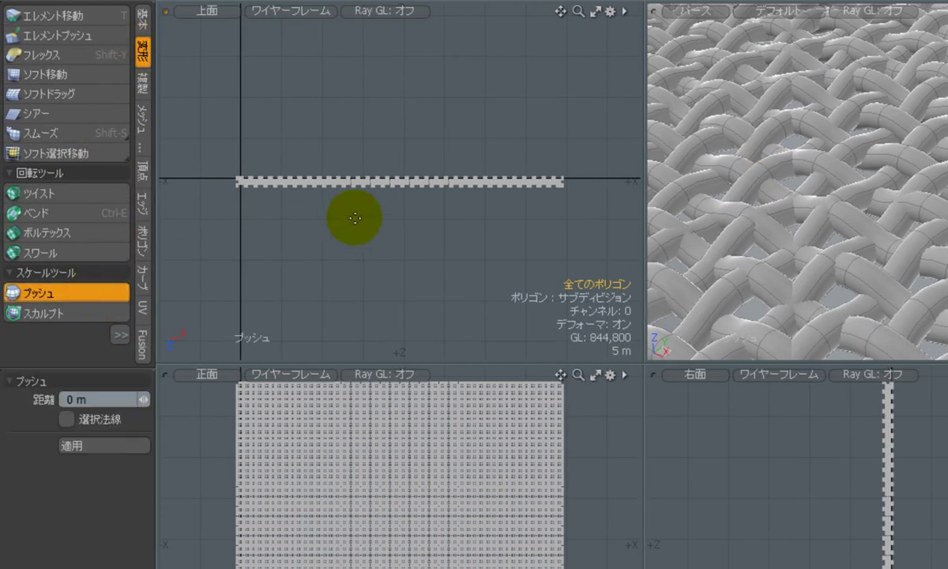
pyautogui.moveTo(335, 230); pyautogui.dragTo(341, 226)
pyautogui.hotkey('ctrl', 'z')
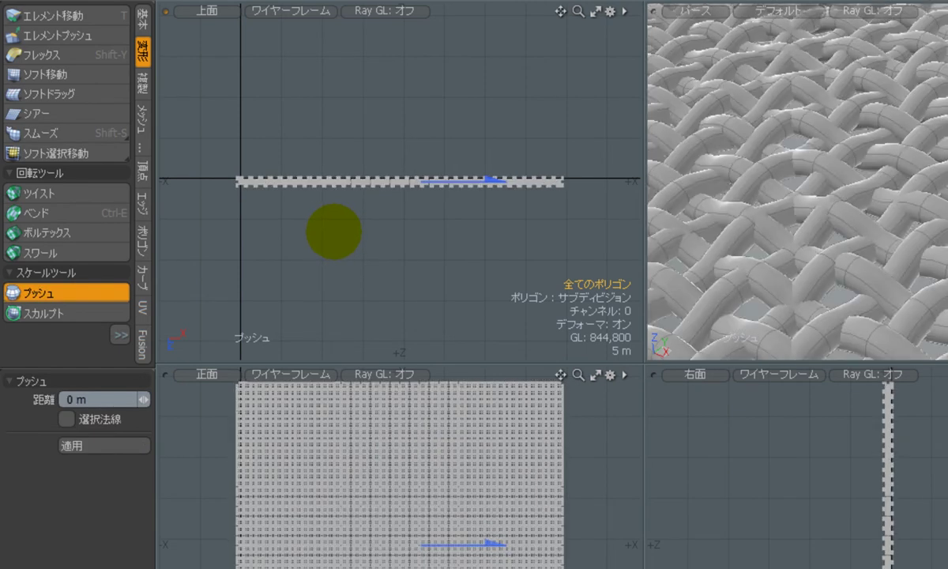
pyautogui.moveTo(334, 230); pyautogui.dragTo(334, 231)
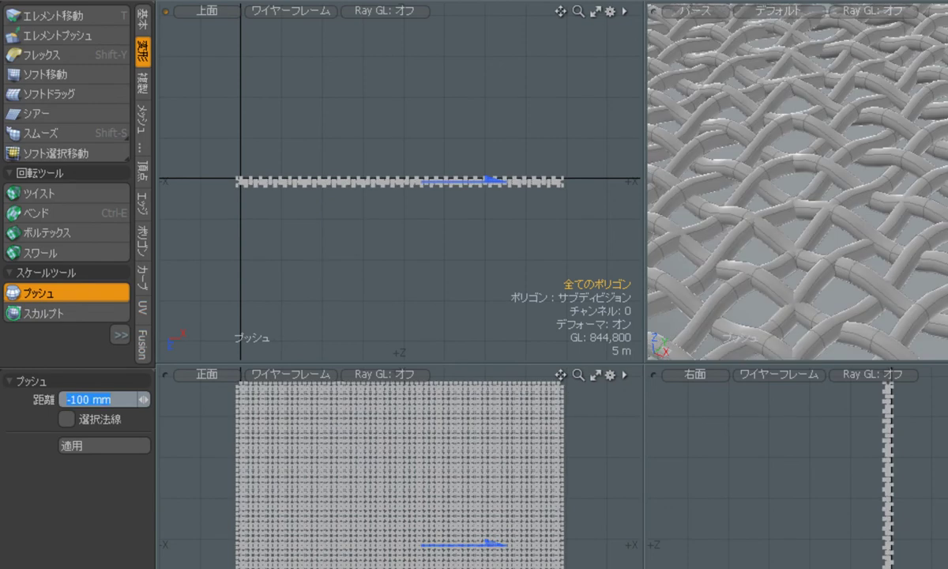
pyautogui.write('-500')
pyautogui.press('Return')
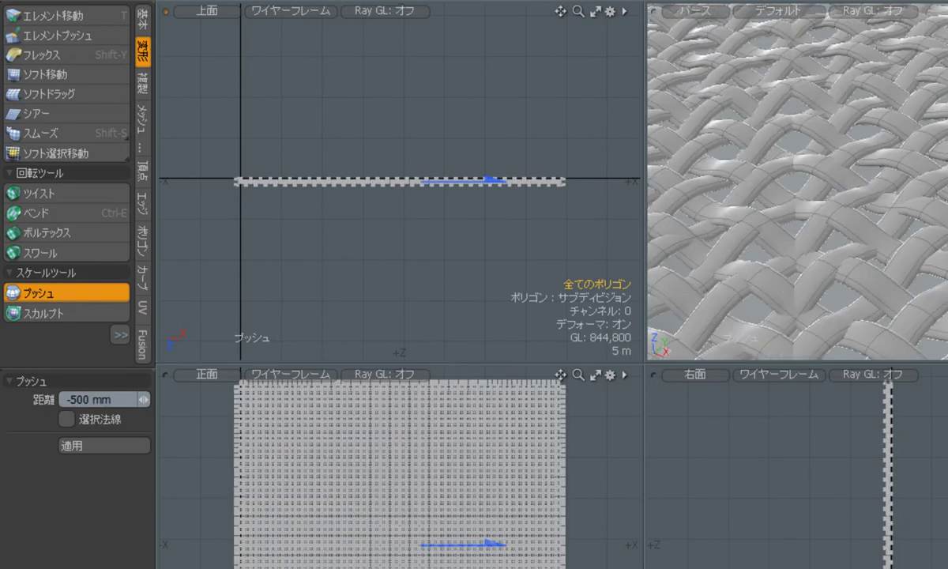
# Drop the Push tool and inspect the strands of the woven mesh from a low angle
pyautogui.press('space')
pyautogui.keyDown('alt'); pyautogui.moveTo(869, 167); pyautogui.dragTo(910, 82); pyautogui.keyUp('alt')
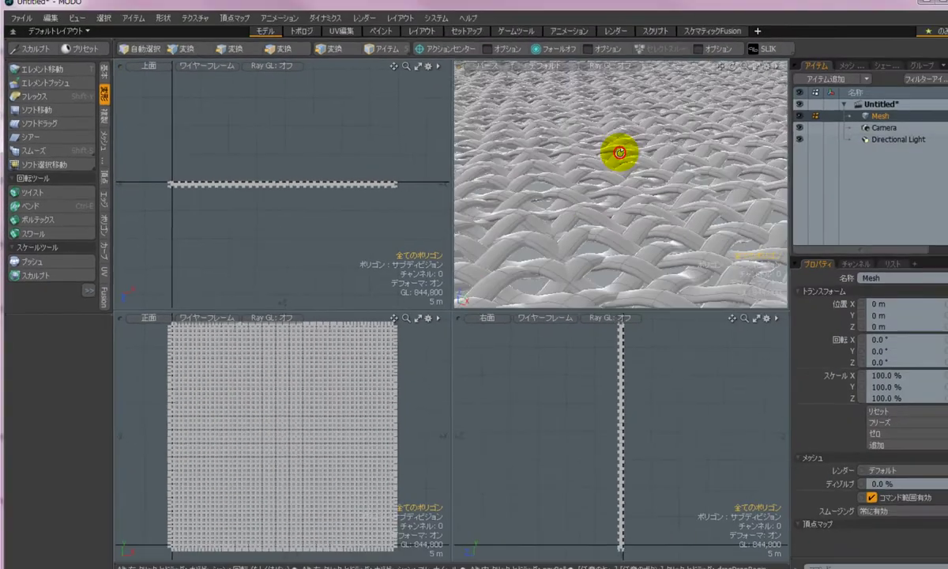
pyautogui.keyDown('alt'); pyautogui.moveTo(613, 118); pyautogui.dragTo(586, 172); pyautogui.keyUp('alt')
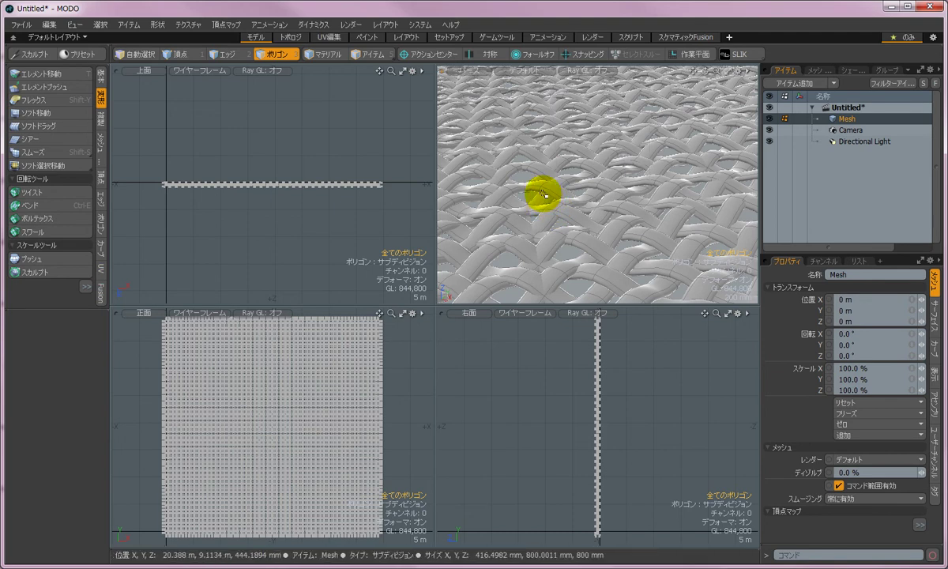
pyautogui.scroll(-2, 266, 313)
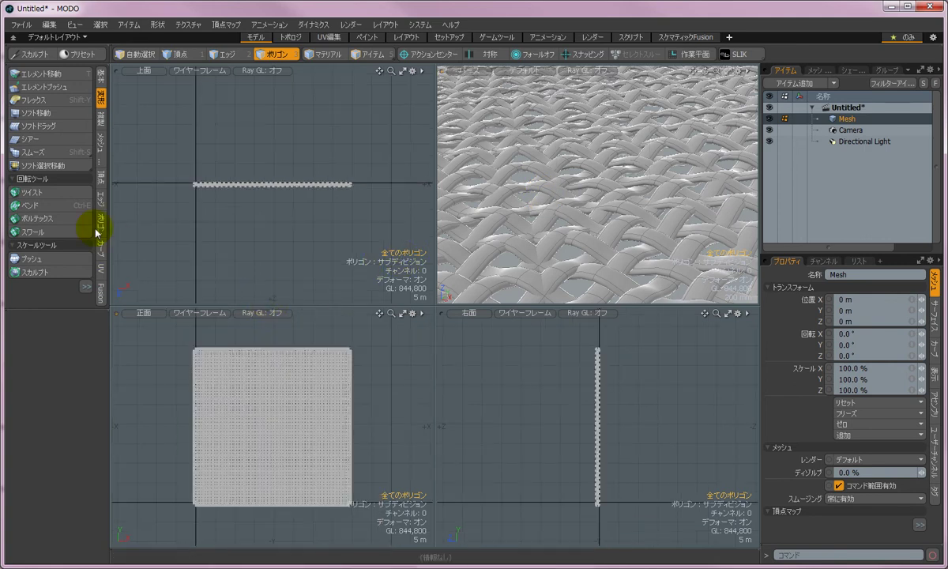
# Add a unit cube as a new item at the origin and hide the woven Mesh item
pyautogui.click(101, 80)
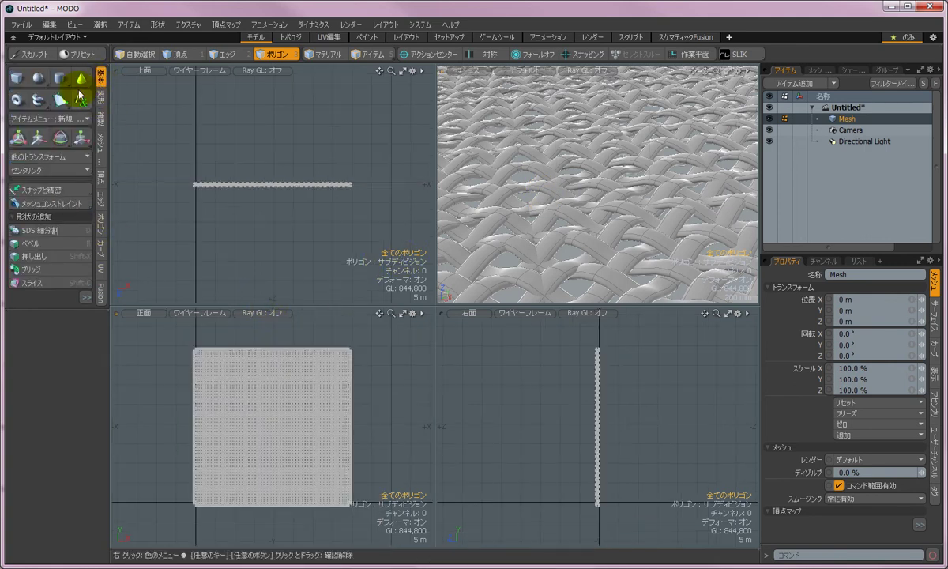
pyautogui.click(16, 79)
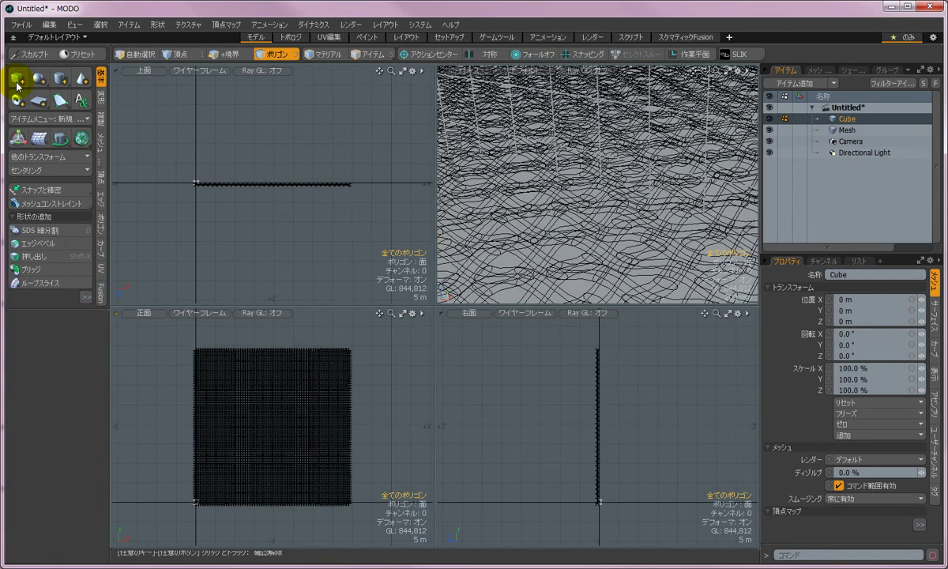
pyautogui.hotkey('shift', 'a')
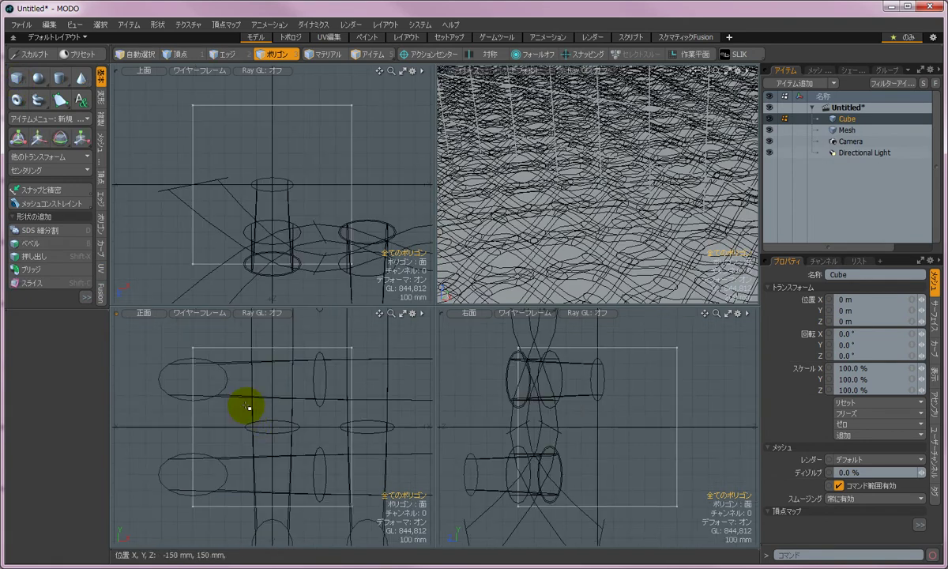
pyautogui.click(770, 130)
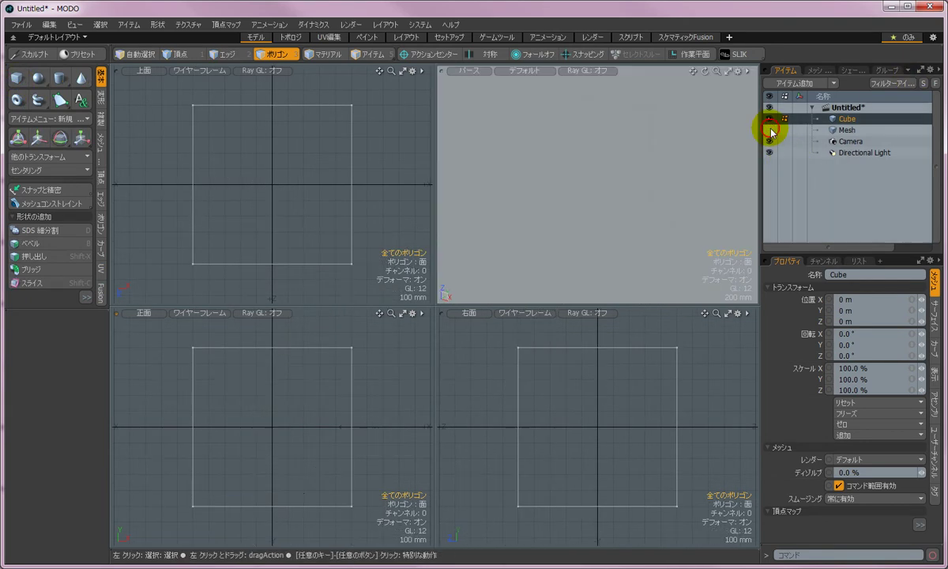
# Select the cube's underside polygon and store it in a selection set named Bottom
pyautogui.keyDown('alt'); pyautogui.moveTo(579, 237); pyautogui.dragTo(571, 199); pyautogui.keyUp('alt')
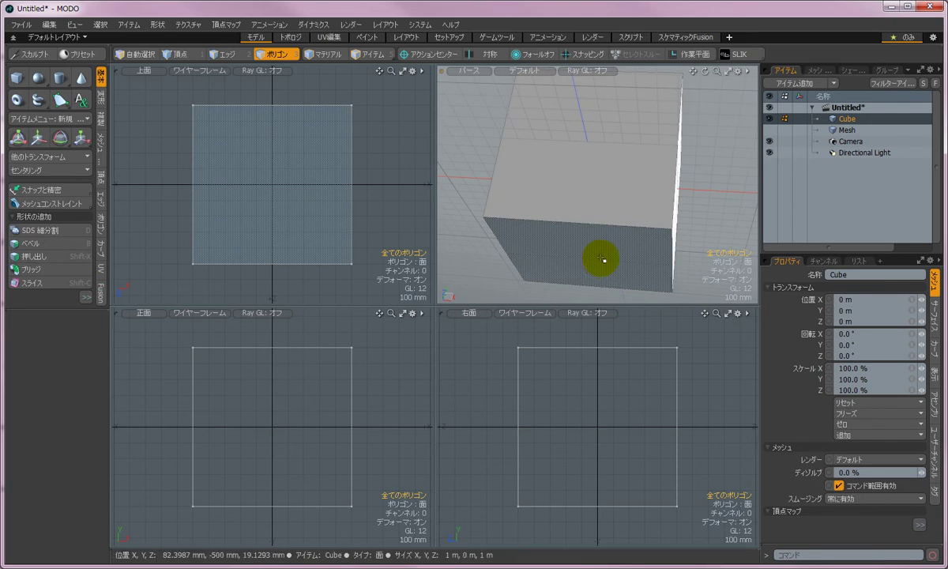
pyautogui.keyDown('alt'); pyautogui.moveTo(631, 133); pyautogui.dragTo(690, 218); pyautogui.keyUp('alt')
pyautogui.click(597, 263)
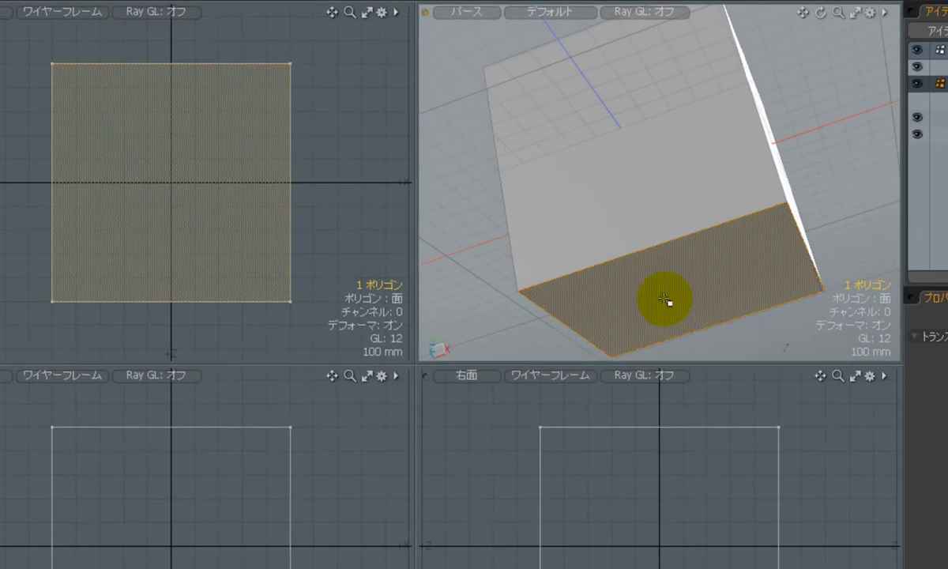
pyautogui.rightClick(458, 161)
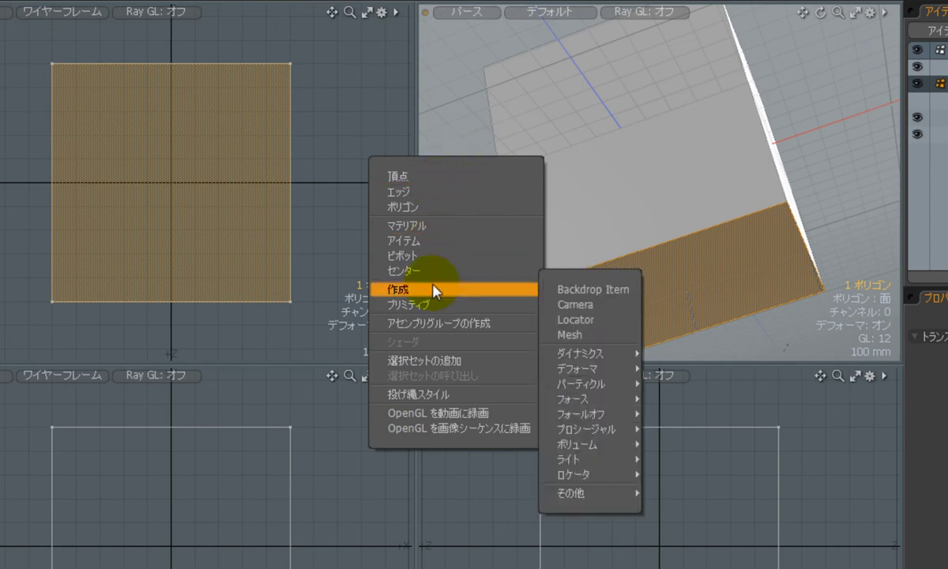
pyautogui.click(451, 361)
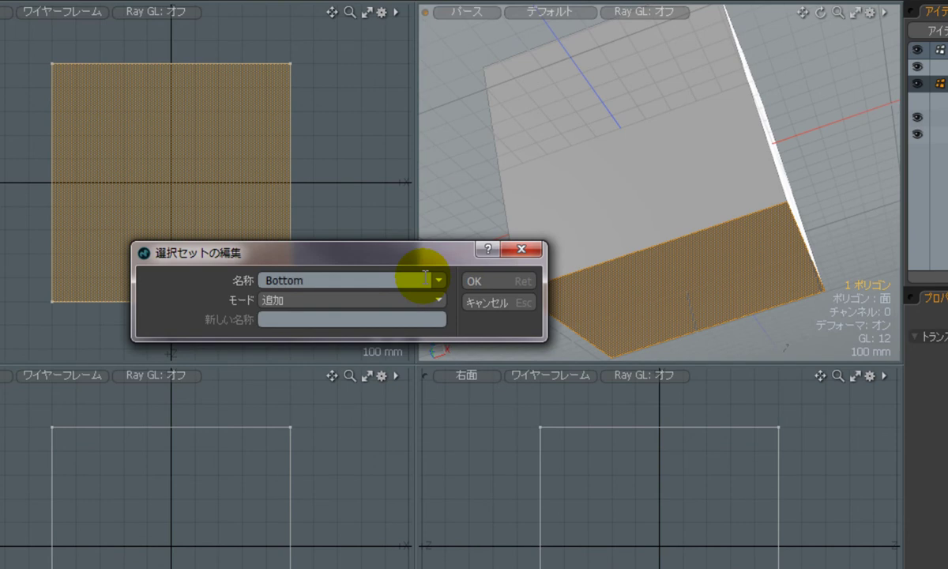
pyautogui.click(496, 280)
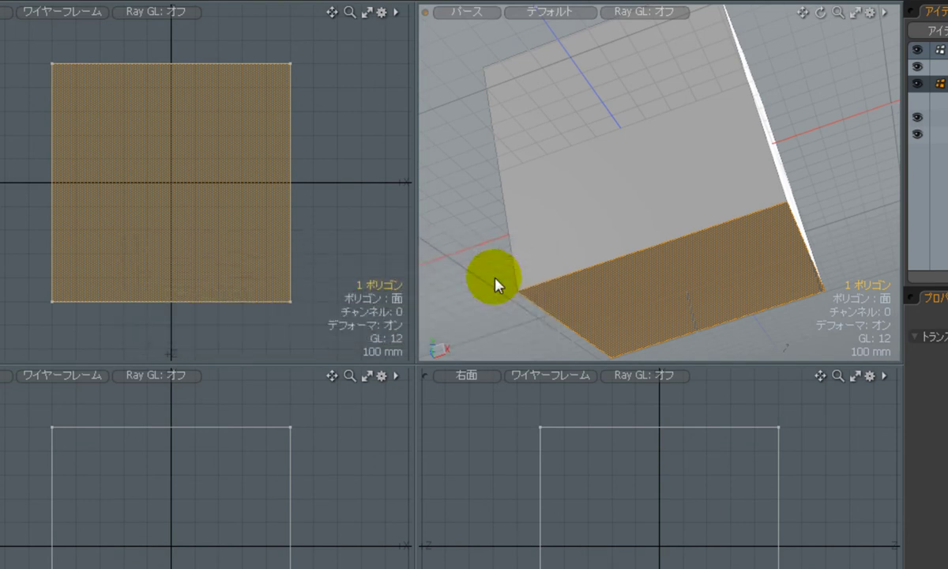
# Clear the polygon selection and subdivide the whole cube three times with SDS subdivision to make a sphere
pyautogui.click(337, 196)
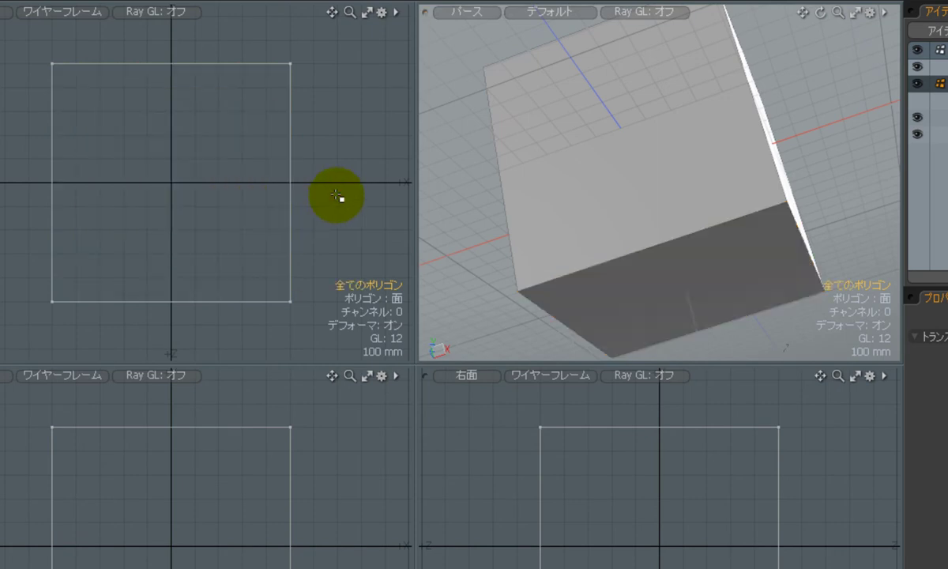
pyautogui.press('d')
pyautogui.press('d')
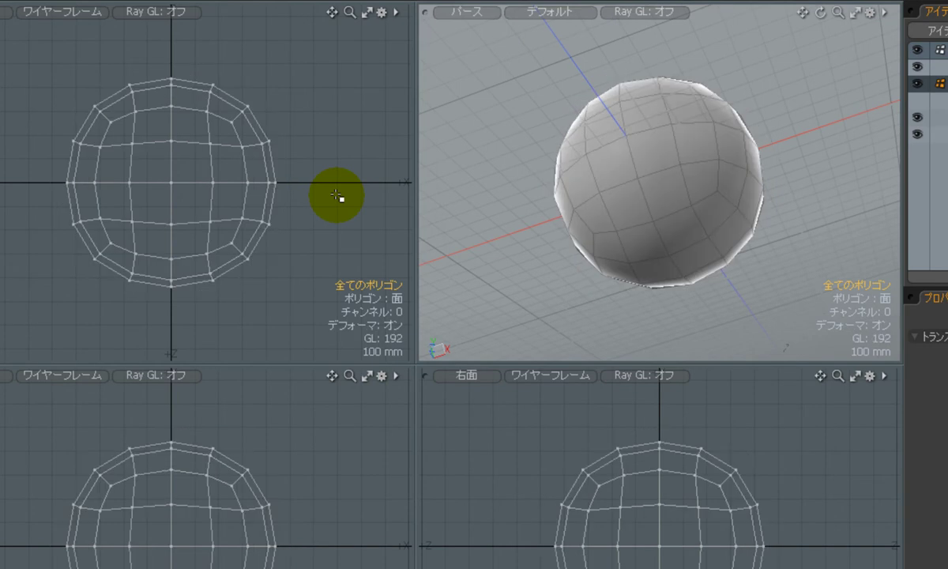
pyautogui.press('d')
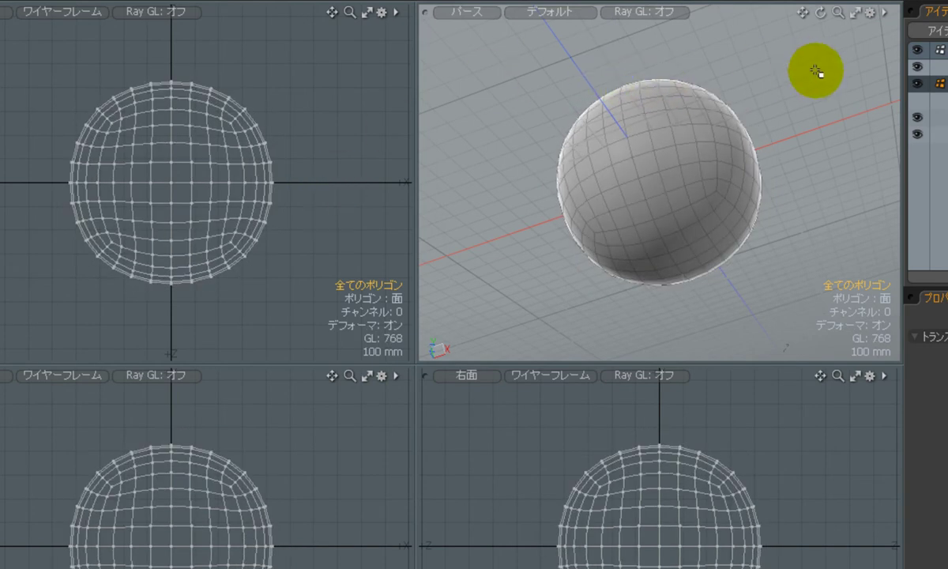
# Recall the Bottom selection set on the sphere and delete its polygons to open the underside
pyautogui.moveTo(663, 140)
pyautogui.keyDown('alt'); pyautogui.mouseDown()
pyautogui.moveTo(745, 227)
pyautogui.moveTo(518, 330)
pyautogui.moveTo(525, 224)
pyautogui.moveTo(701, 211)
pyautogui.moveTo(671, 147)
pyautogui.mouseUp(); pyautogui.keyUp('alt')
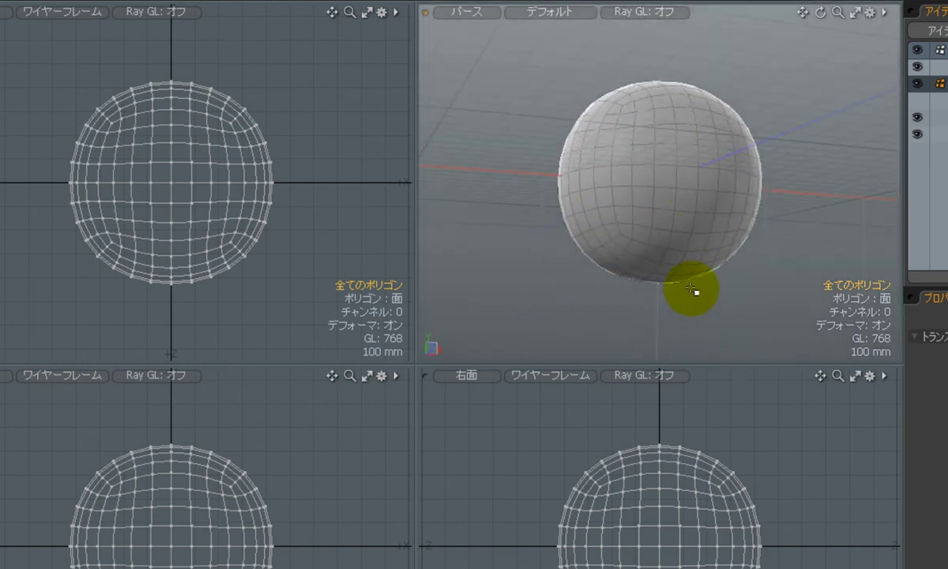
pyautogui.keyDown('alt'); pyautogui.moveTo(662, 290); pyautogui.dragTo(496, 221); pyautogui.keyUp('alt')
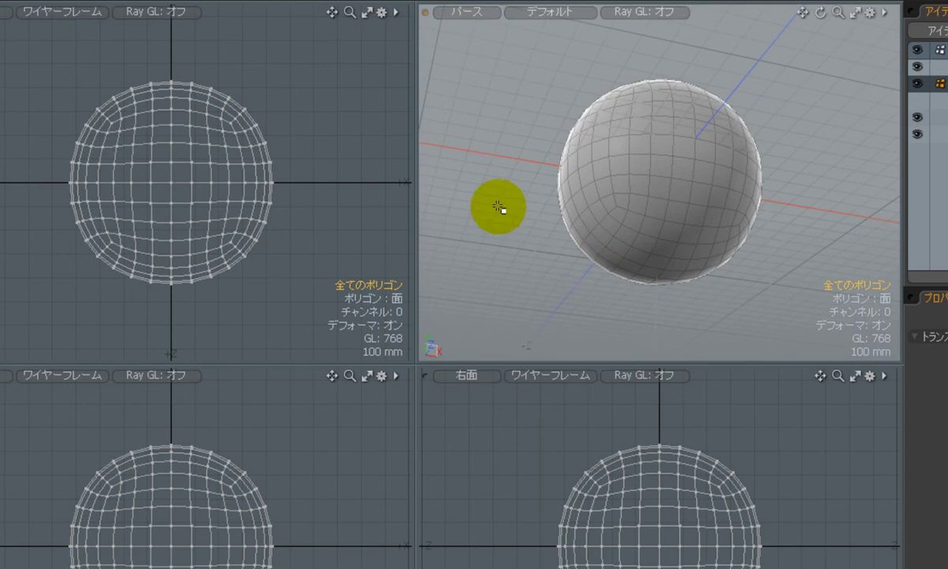
pyautogui.rightClick(485, 140)
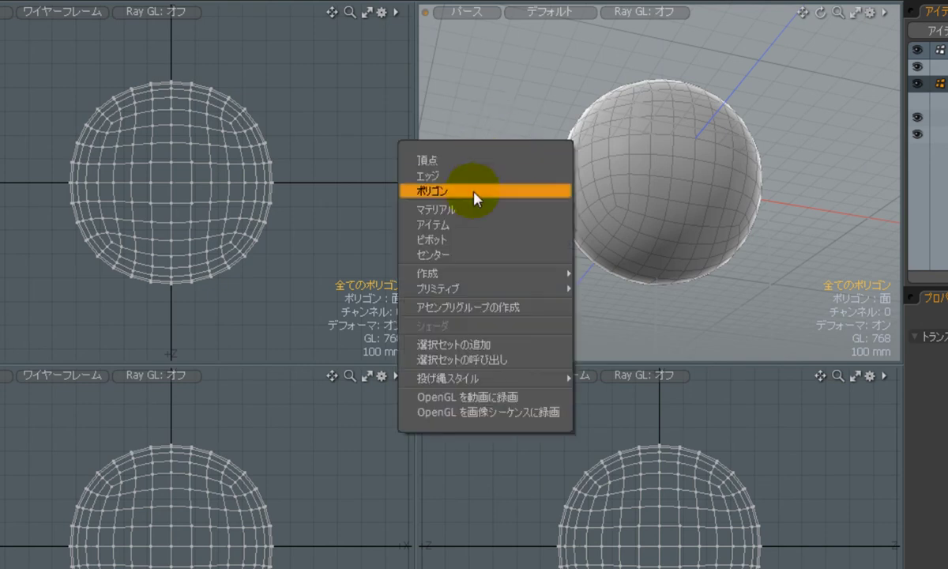
pyautogui.click(496, 366)
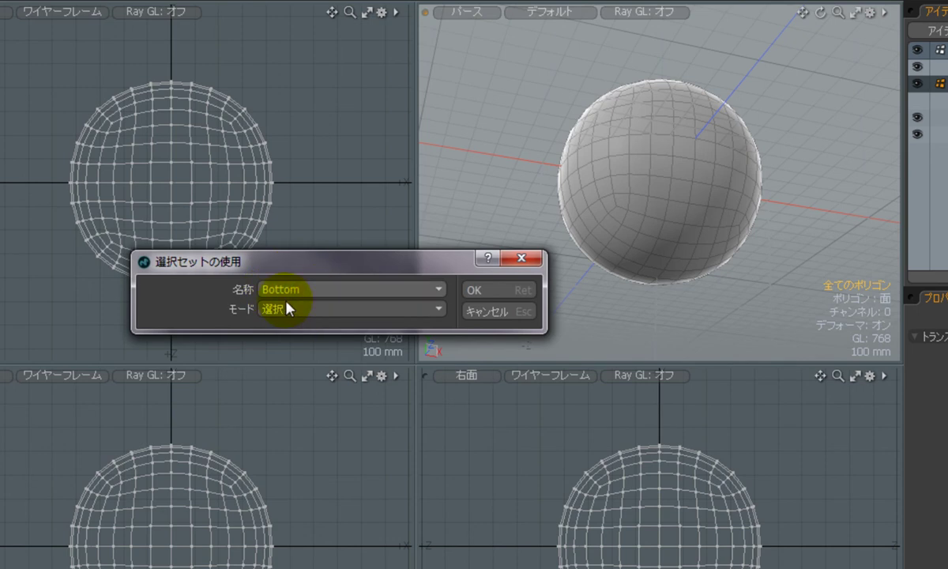
pyautogui.click(507, 289)
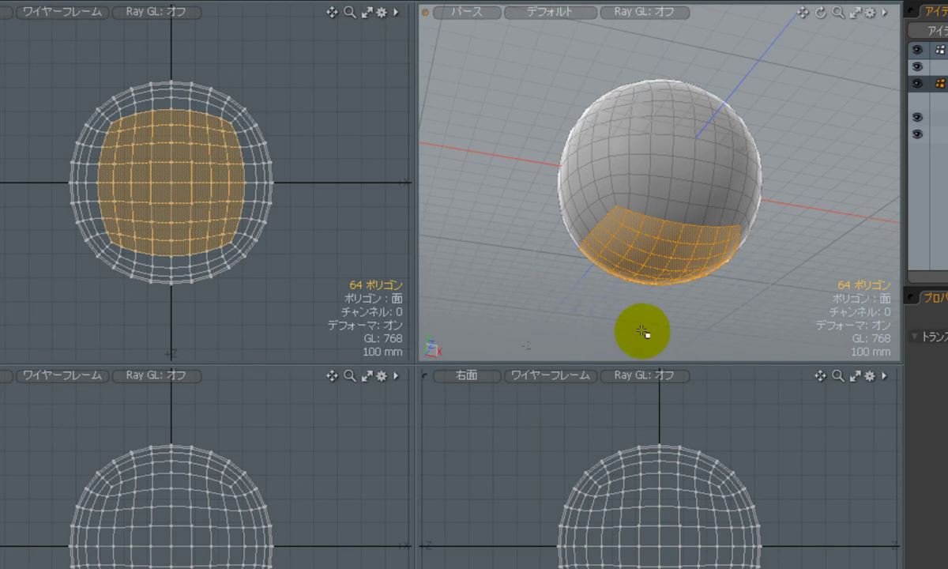
pyautogui.press('Delete')
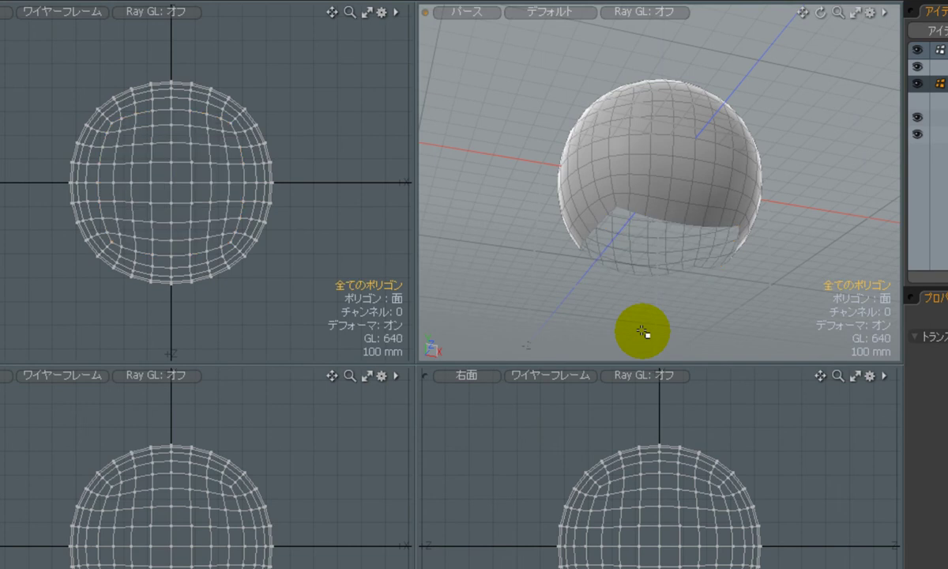
# Switch to the UV editing layout and delete the Texture UV map of the opened sphere
pyautogui.keyDown('alt'); pyautogui.moveTo(666, 149); pyautogui.dragTo(671, 244); pyautogui.keyUp('alt')
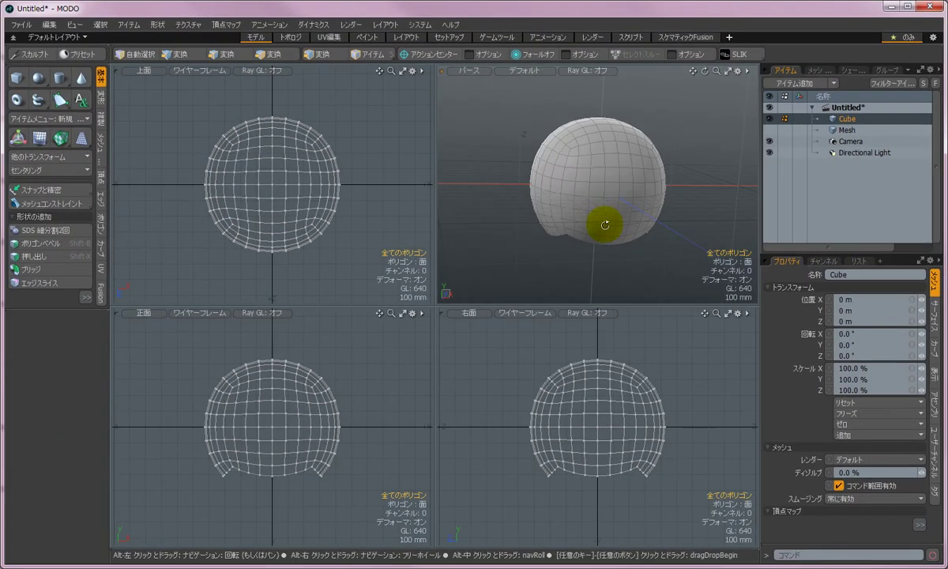
pyautogui.keyDown('alt'); pyautogui.moveTo(557, 161); pyautogui.dragTo(579, 214); pyautogui.keyUp('alt')
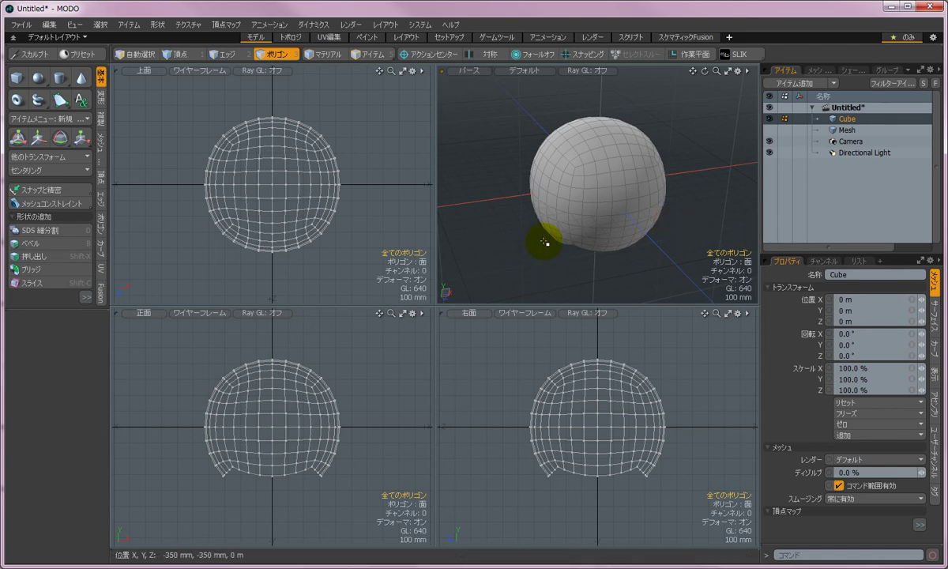
pyautogui.keyDown('alt'); pyautogui.moveTo(545, 243); pyautogui.dragTo(473, 169); pyautogui.keyUp('alt')
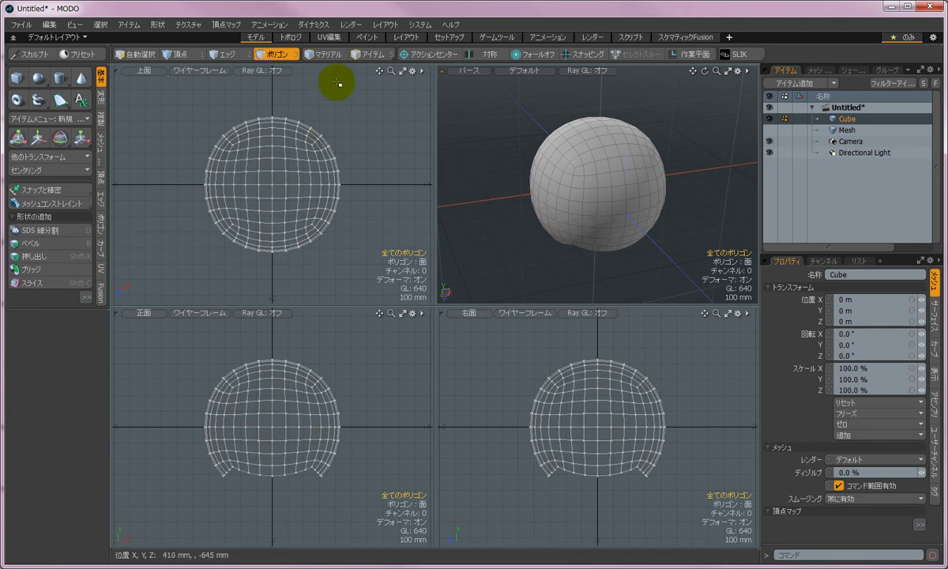
pyautogui.click(336, 39)
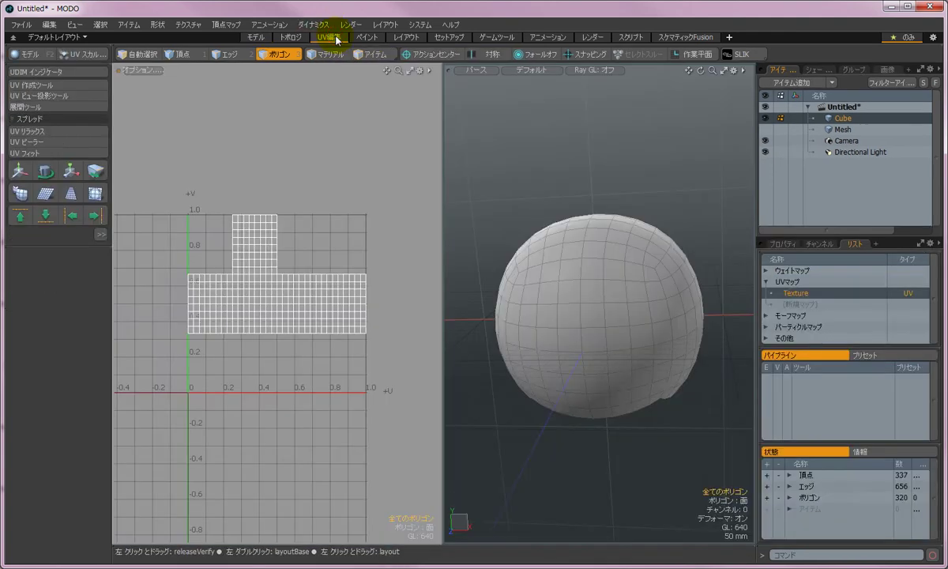
pyautogui.keyDown('alt'); pyautogui.moveTo(515, 332); pyautogui.dragTo(682, 252); pyautogui.keyUp('alt')
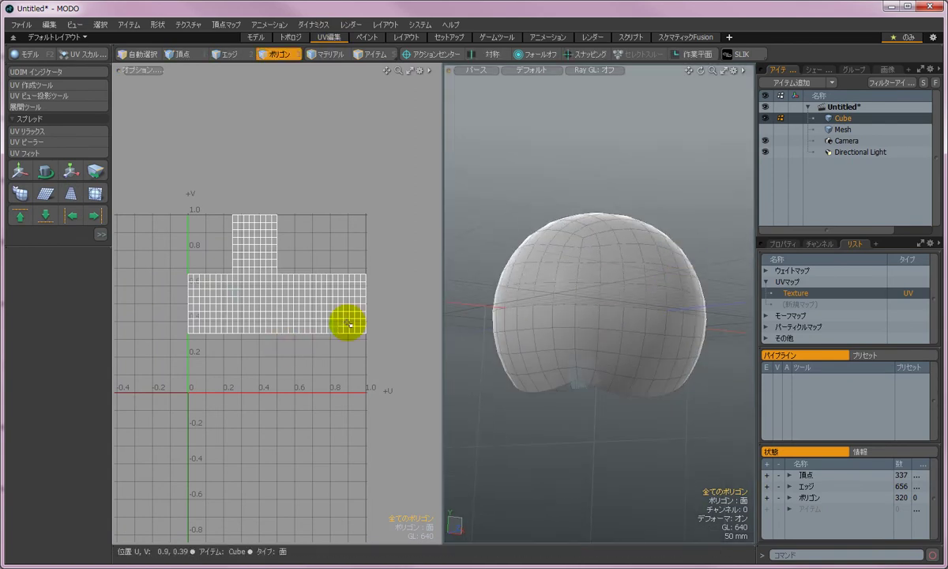
pyautogui.rightClick(806, 297)
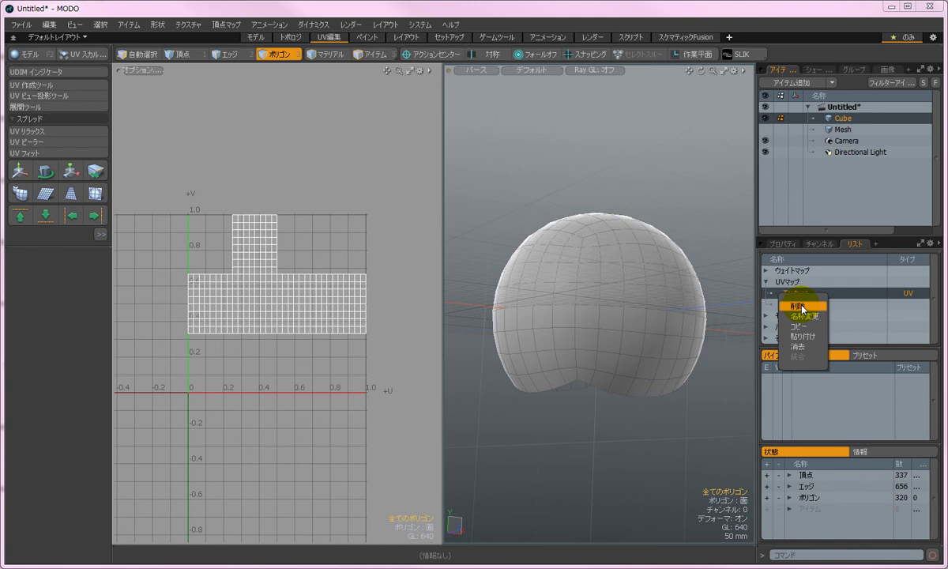
pyautogui.click(802, 307)
# Select the edge loop around the sphere's opening and unwrap the mesh with conformal solving and planar projection along Y, then clear the selection
pyautogui.click(469, 257)
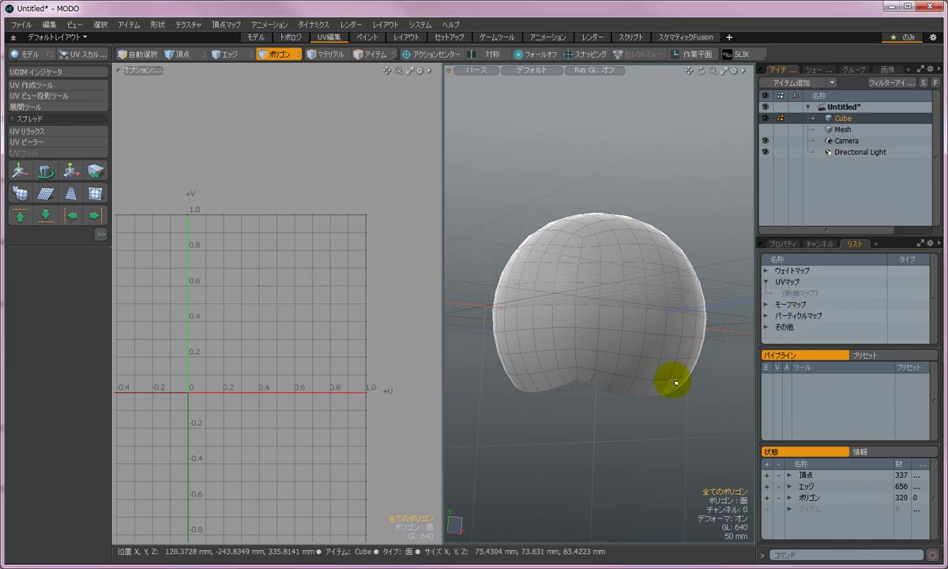
pyautogui.keyDown('alt'); pyautogui.moveTo(631, 403); pyautogui.dragTo(634, 287); pyautogui.keyUp('alt')
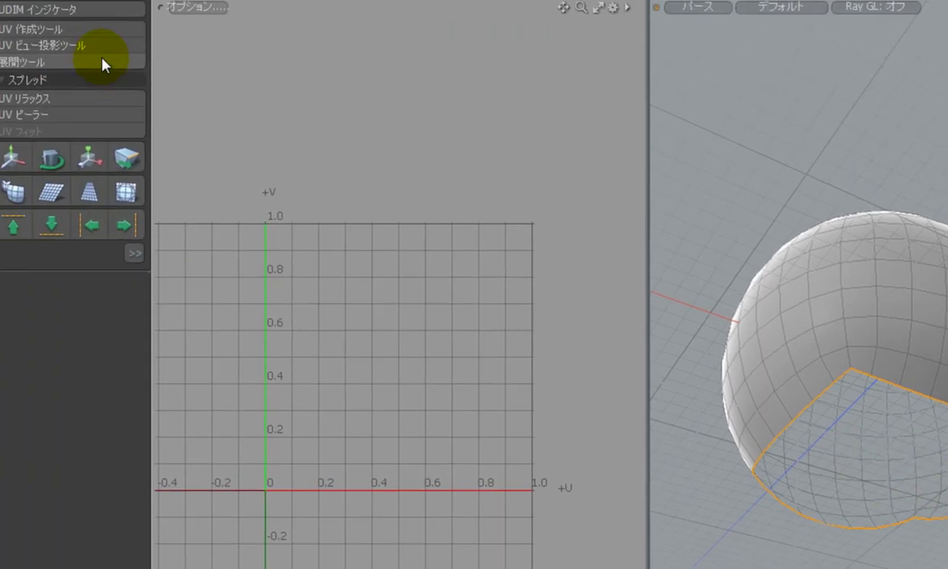
pyautogui.click(111, 64)
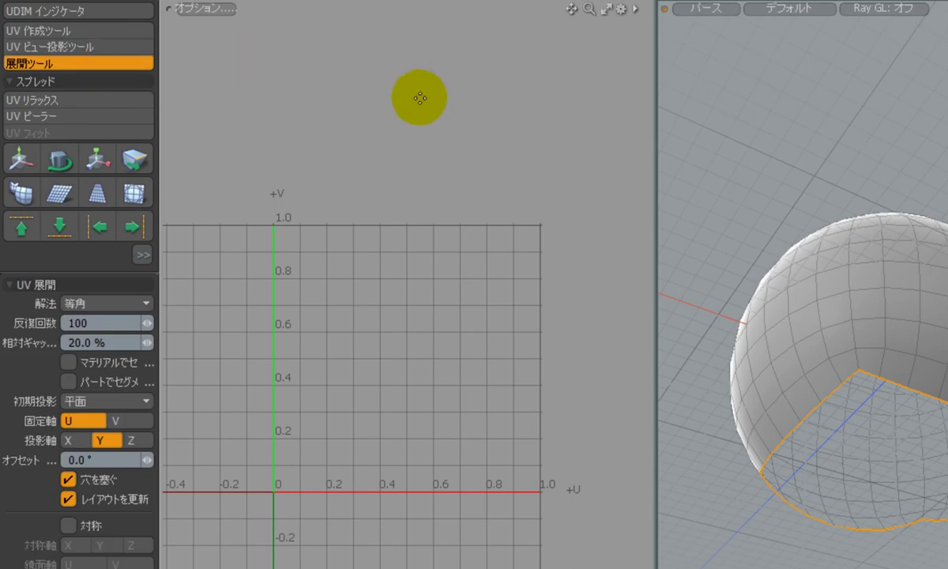
pyautogui.click(433, 129)
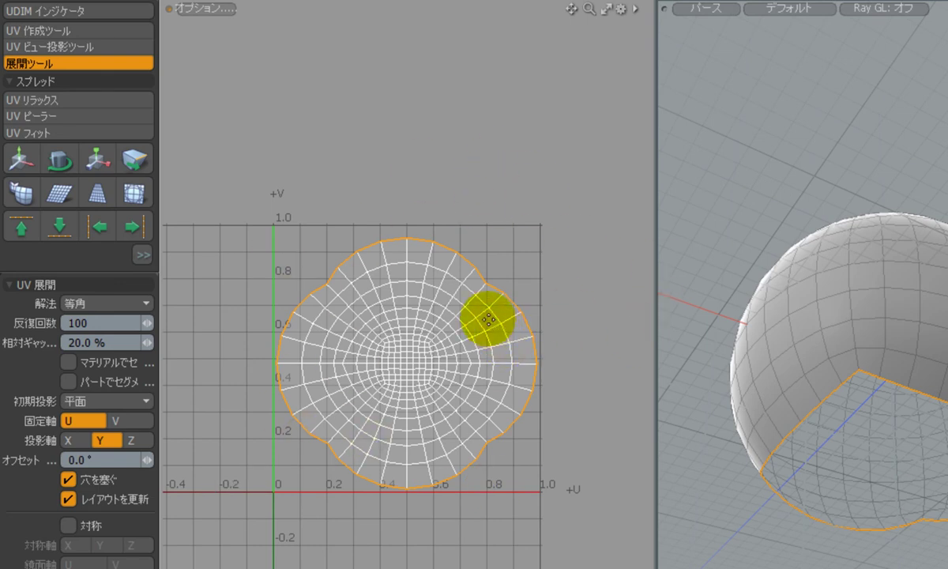
pyautogui.press('space')
pyautogui.click(486, 171)
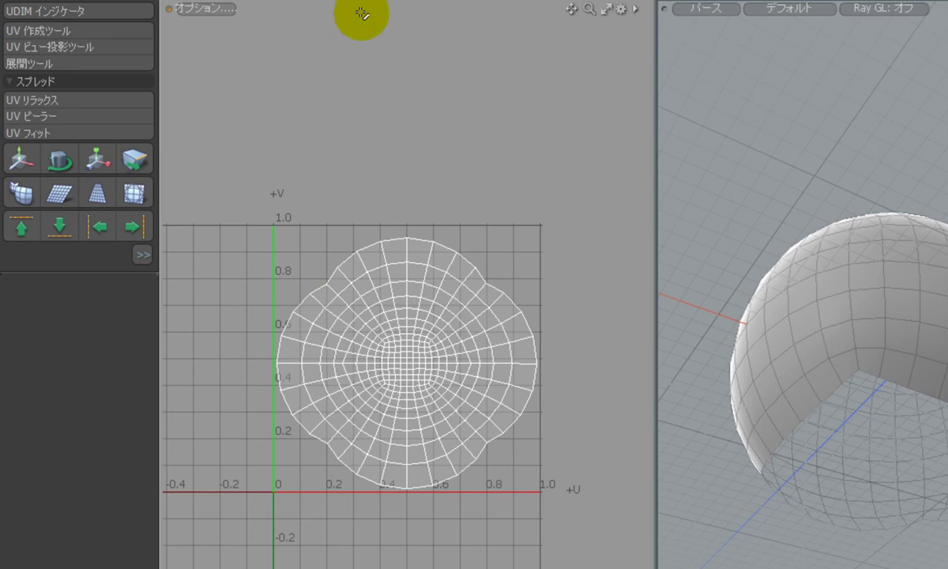
# Turn on the UV distortion display and relax the opened sphere's UVs in Adaptive mode to even out the distortion
pyautogui.click(212, 15)
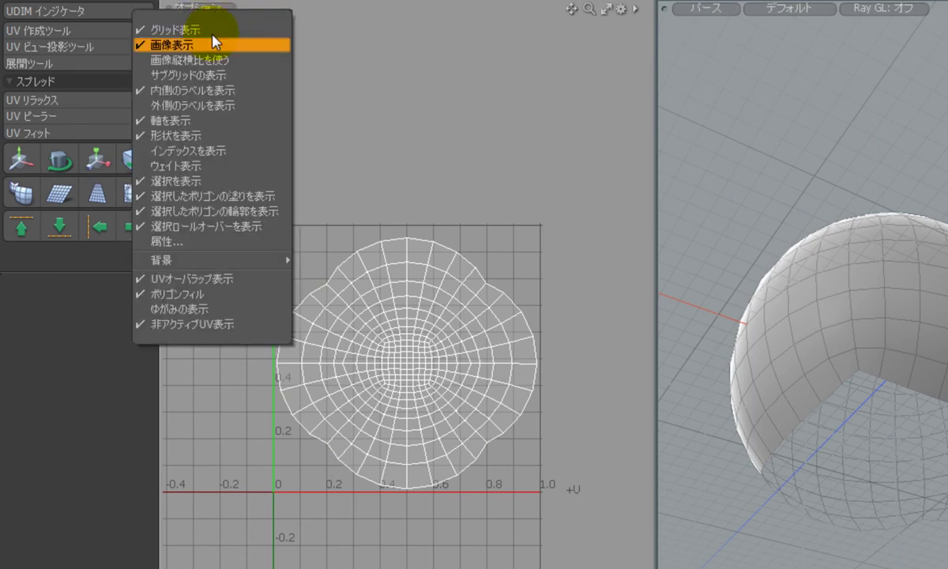
pyautogui.click(213, 310)
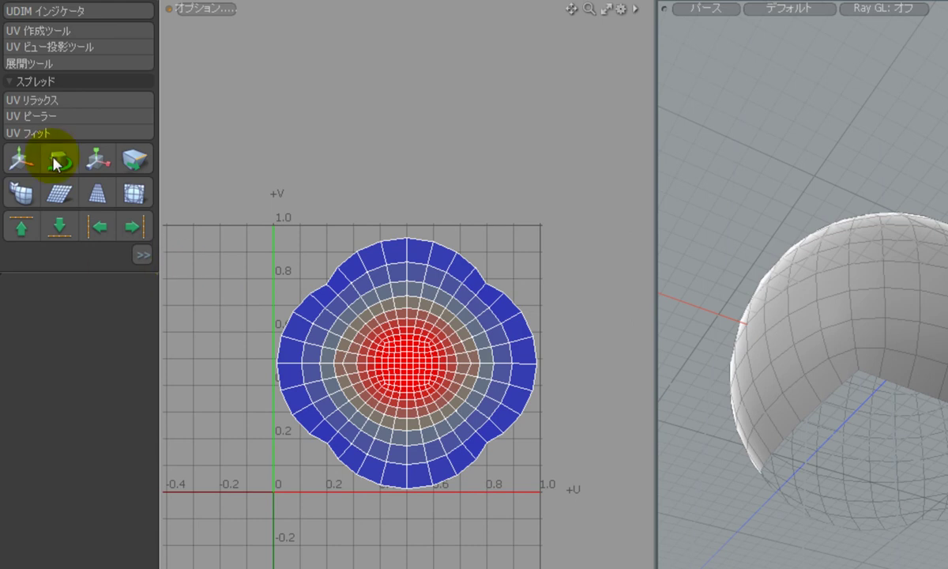
pyautogui.click(101, 101)
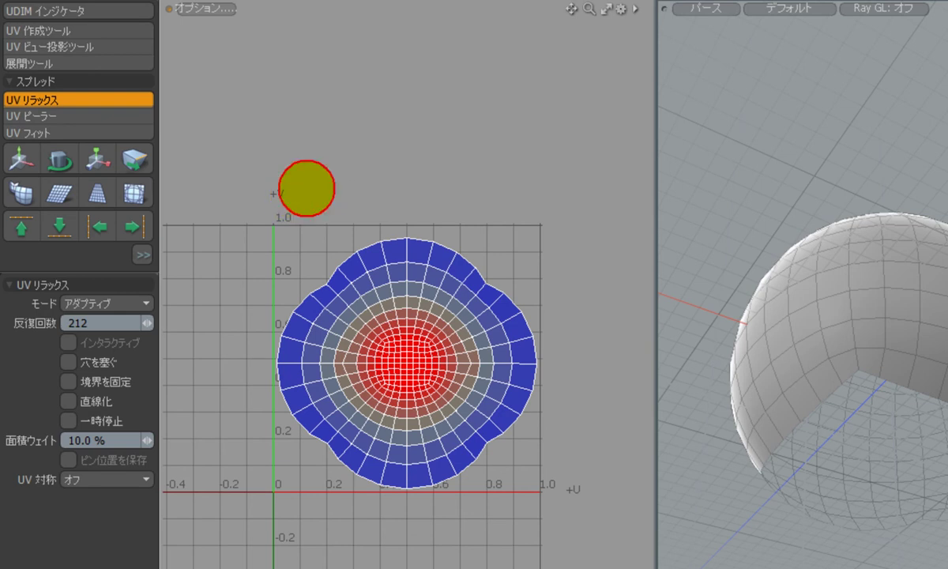
pyautogui.click(298, 191)
pyautogui.moveTo(190, 216); pyautogui.dragTo(255, 250)
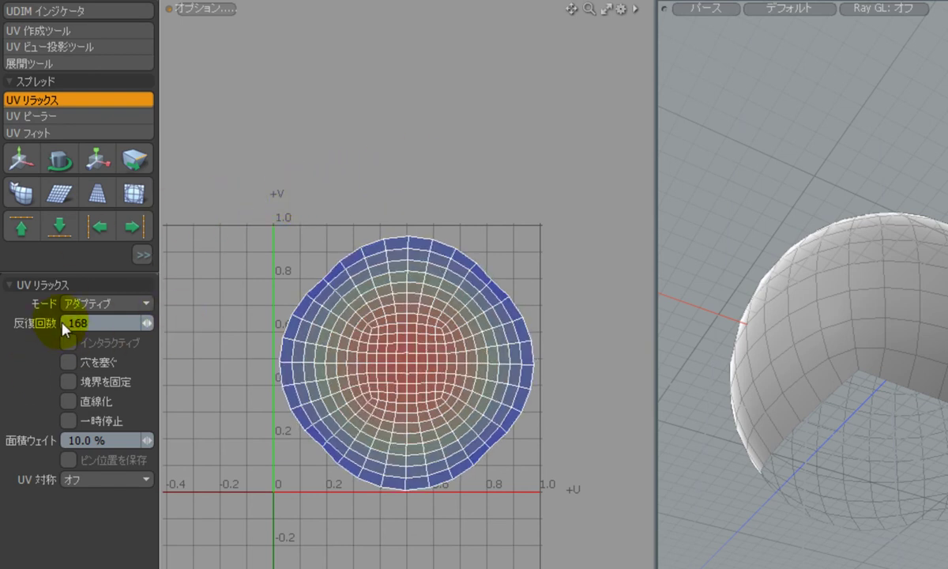
pyautogui.click(290, 208)
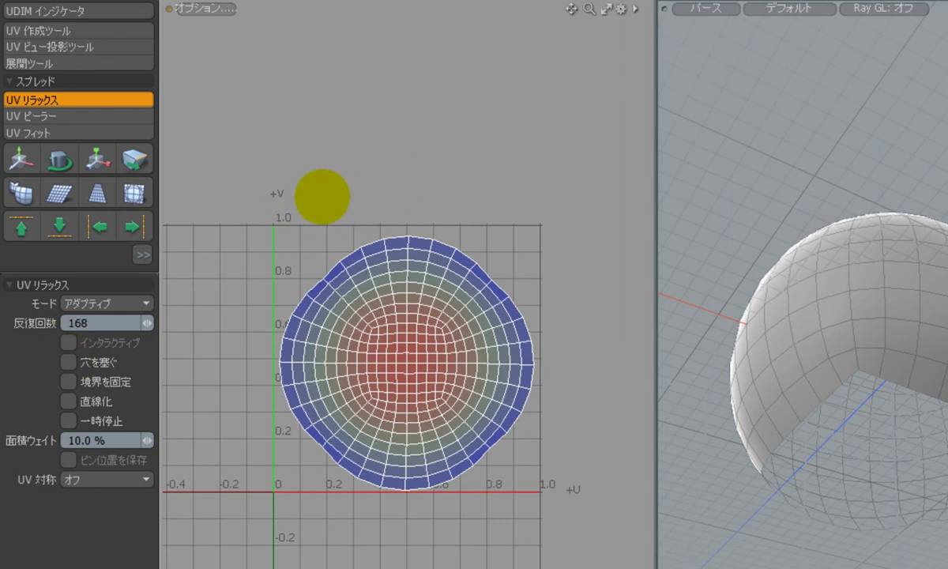
pyautogui.moveTo(324, 201); pyautogui.dragTo(499, 436)
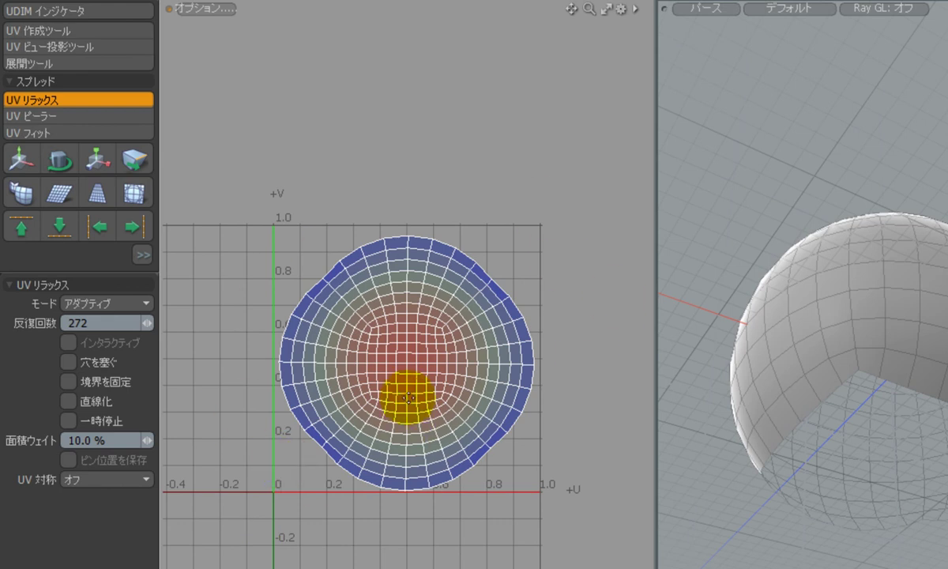
pyautogui.press('q')
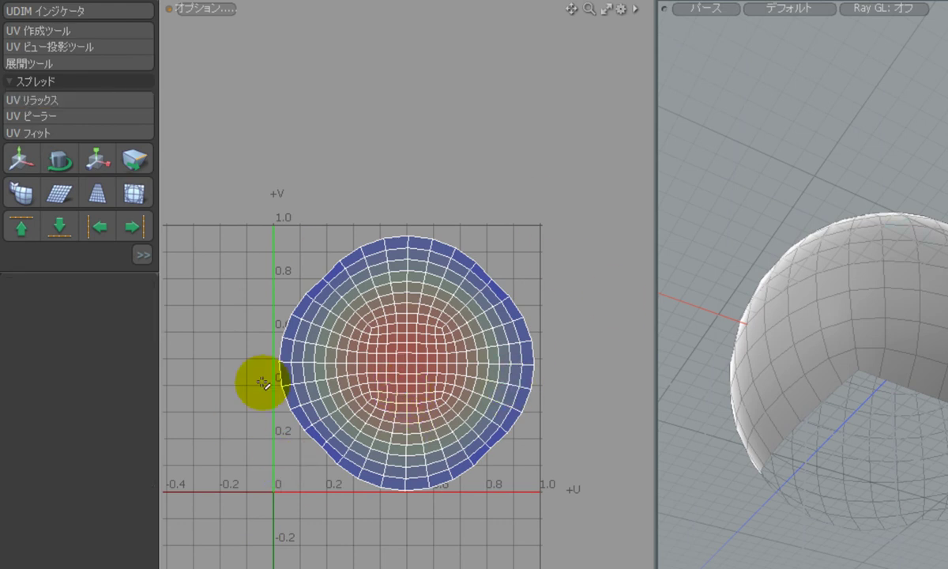
# Fit the UVs to the entire UV space with their shape kept, and convert the Texture UV map to a new mesh
pyautogui.click(93, 132)
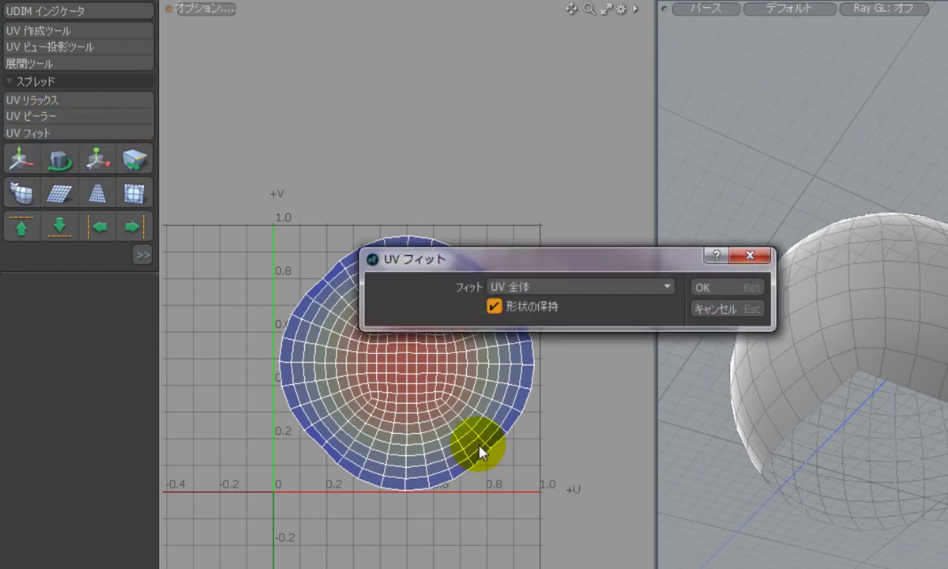
pyautogui.click(728, 299)
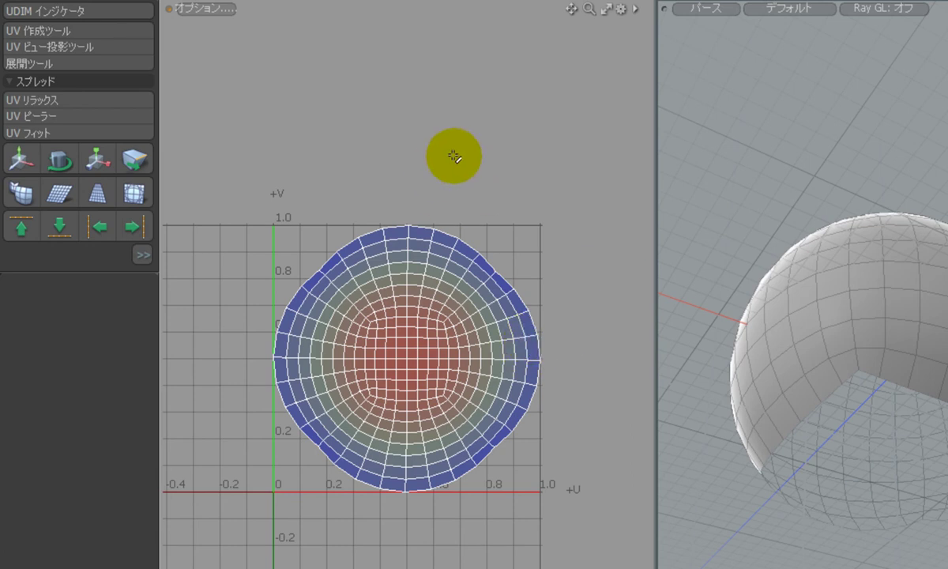
pyautogui.click(279, 11)
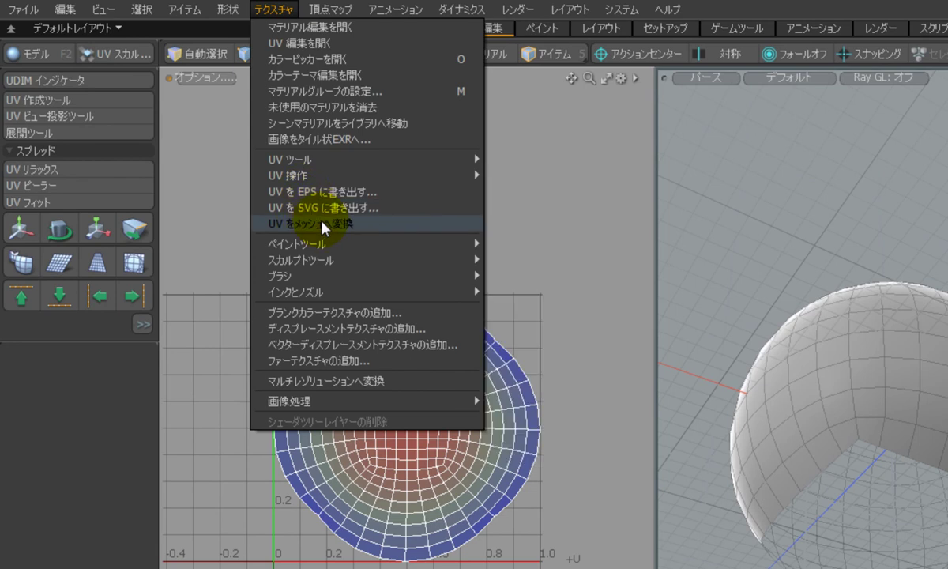
pyautogui.click(321, 225)
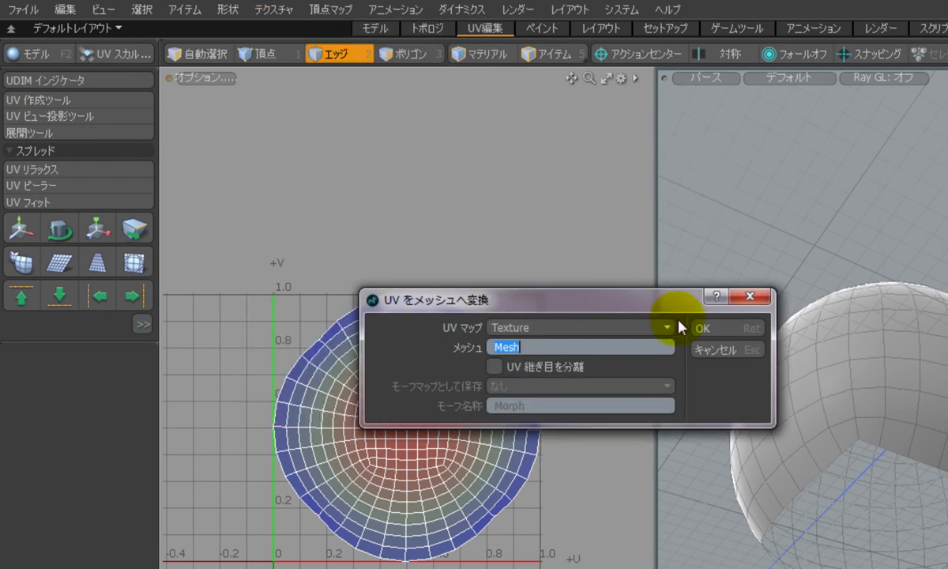
pyautogui.click(733, 334)
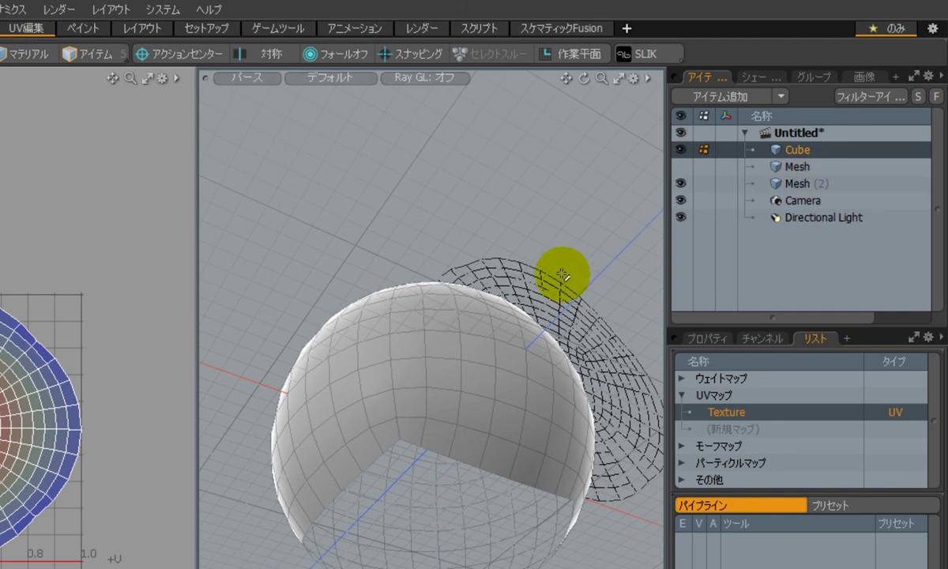
# Return to the modelling layout, select the flat mesh converted from the UVs and rename it UVMesh
pyautogui.keyDown('alt'); pyautogui.moveTo(553, 205); pyautogui.dragTo(434, 360); pyautogui.keyUp('alt')
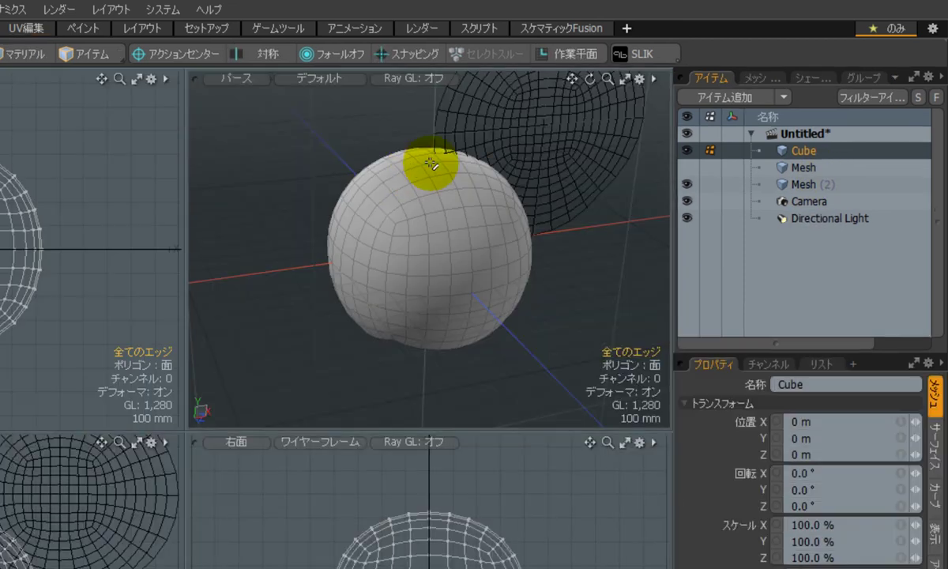
pyautogui.moveTo(430, 159)
pyautogui.mouseDown()
pyautogui.moveTo(595, 143)
pyautogui.moveTo(525, 212)
pyautogui.mouseUp()
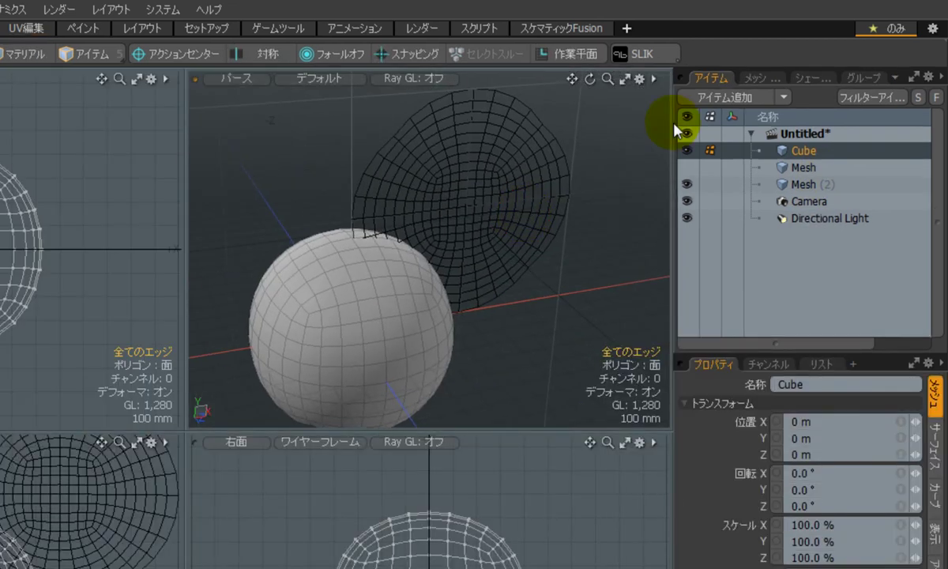
pyautogui.click(803, 184)
pyautogui.moveTo(490, 293)
pyautogui.keyDown('alt'); pyautogui.mouseDown()
pyautogui.moveTo(371, 392)
pyautogui.moveTo(418, 316)
pyautogui.mouseUp(); pyautogui.keyUp('alt')
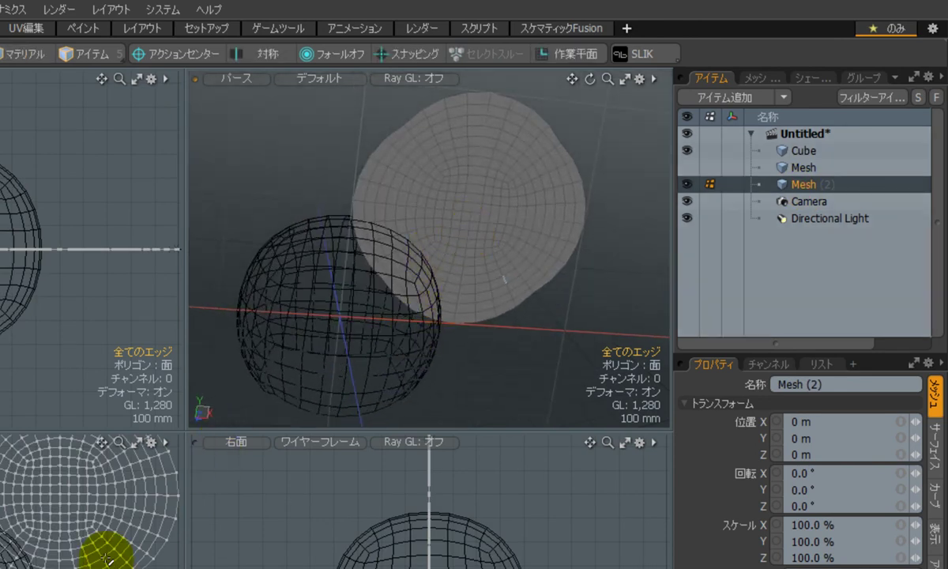
pyautogui.press('a')
pyautogui.moveTo(551, 140)
pyautogui.keyDown('alt'); pyautogui.mouseDown()
pyautogui.moveTo(506, 117)
pyautogui.moveTo(485, 233)
pyautogui.moveTo(514, 212)
pyautogui.moveTo(743, 316)
pyautogui.mouseUp(); pyautogui.keyUp('alt')
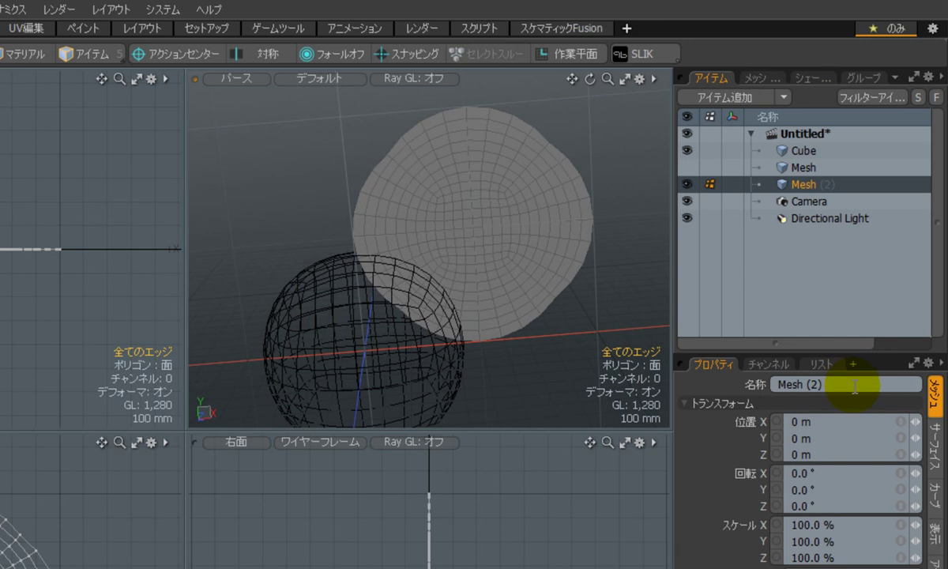
pyautogui.press('Return')
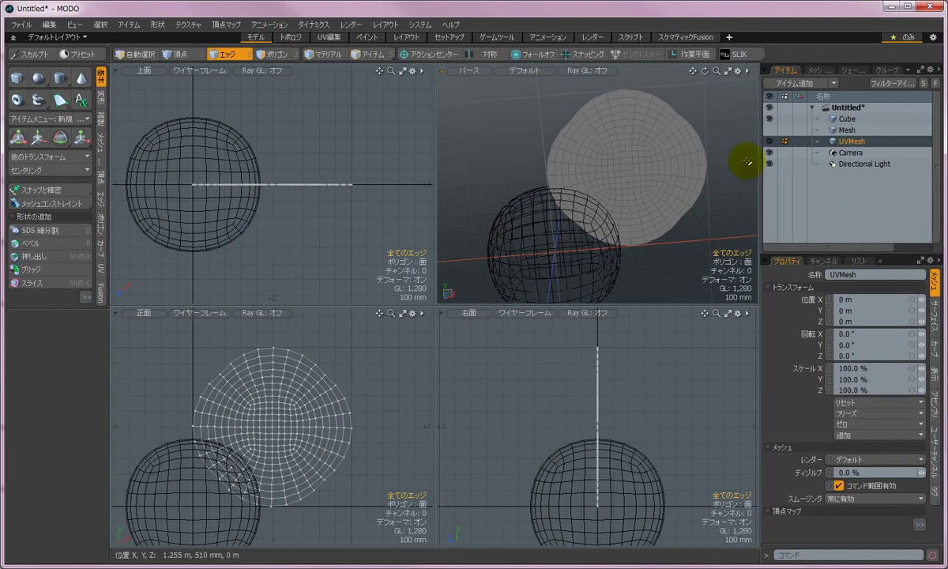
# Show the woven Mesh item, compare its size with UVMesh and make the woven mesh the active item
pyautogui.click(779, 130)
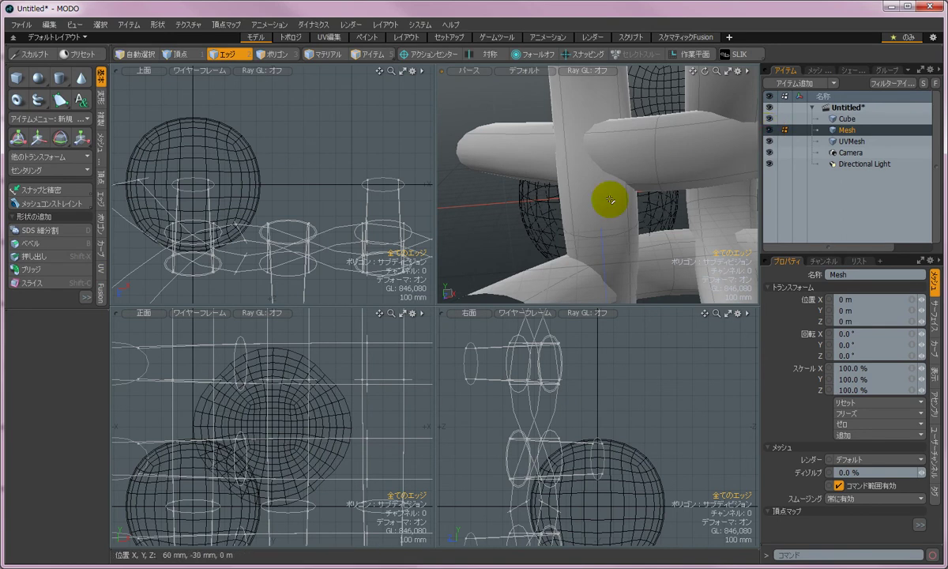
pyautogui.press('a')
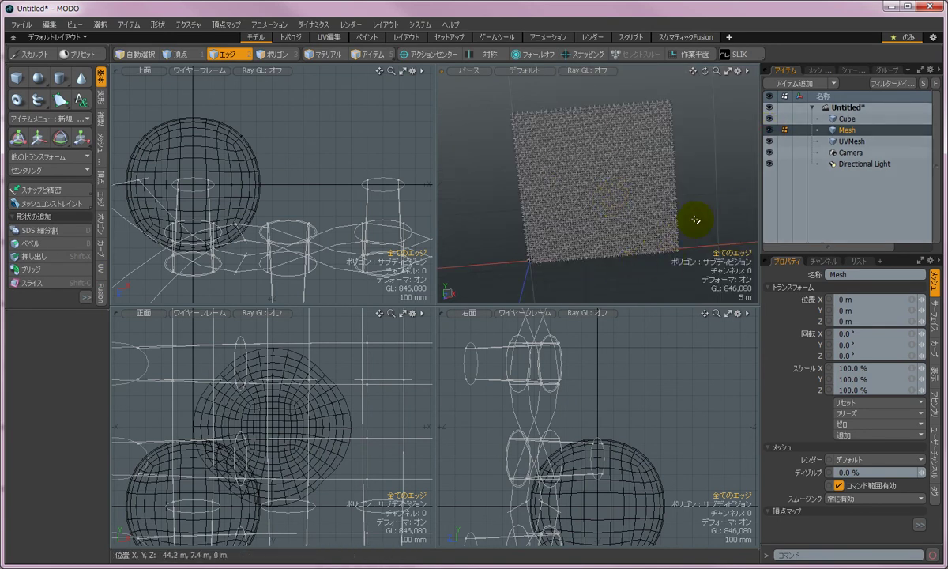
pyautogui.click(776, 141)
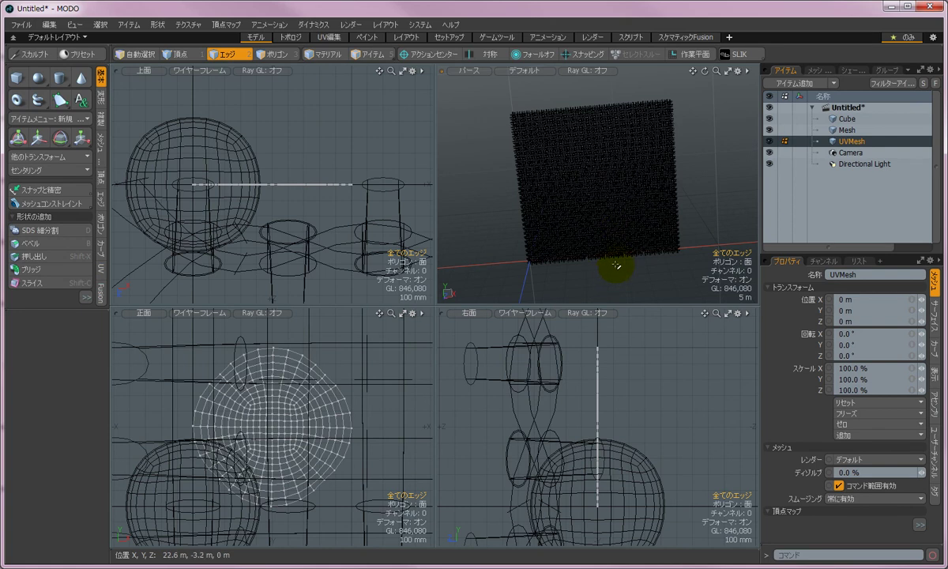
pyautogui.press('a')
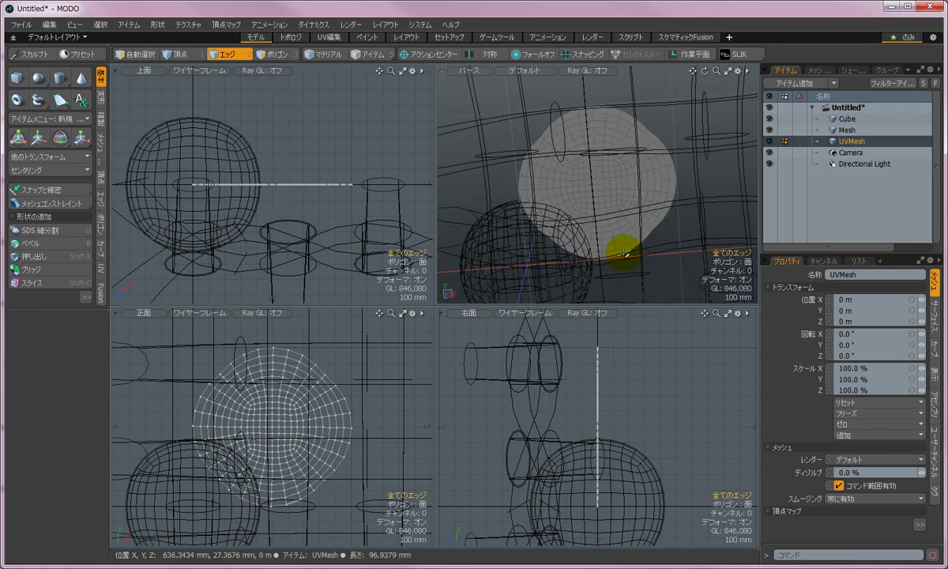
pyautogui.click(834, 129)
pyautogui.press('a')
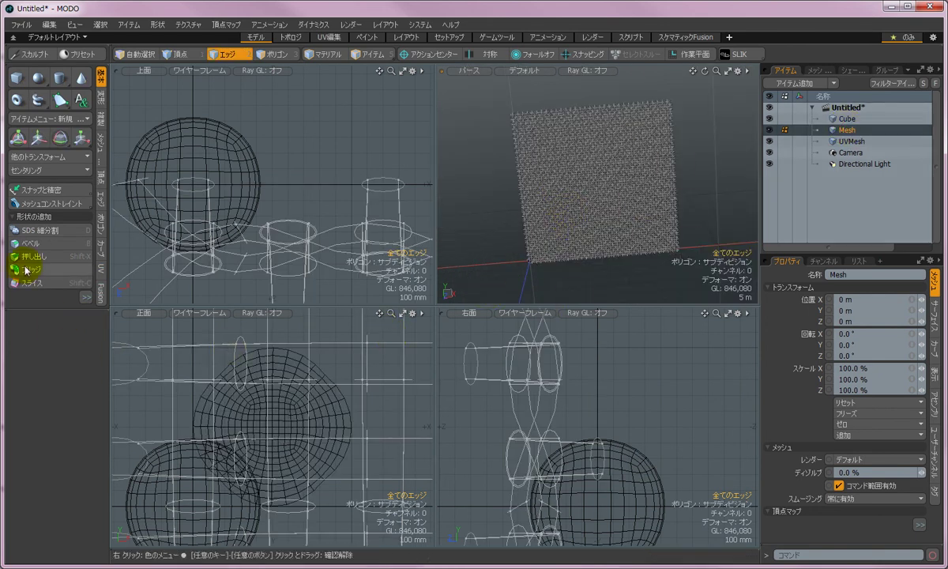
# Scale the woven mesh uniformly to 1.5% about the origin, and reset the action center to none
pyautogui.press('y')
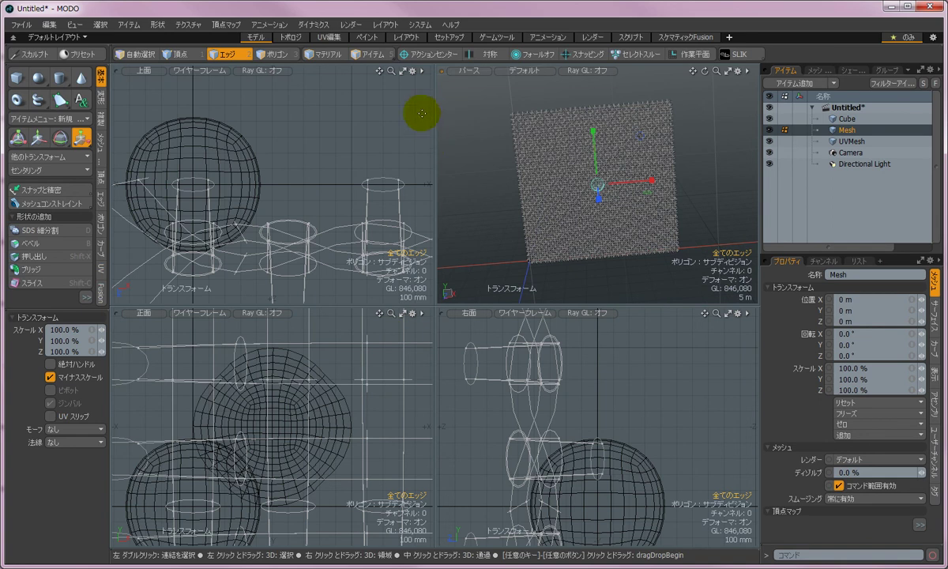
pyautogui.click(439, 55)
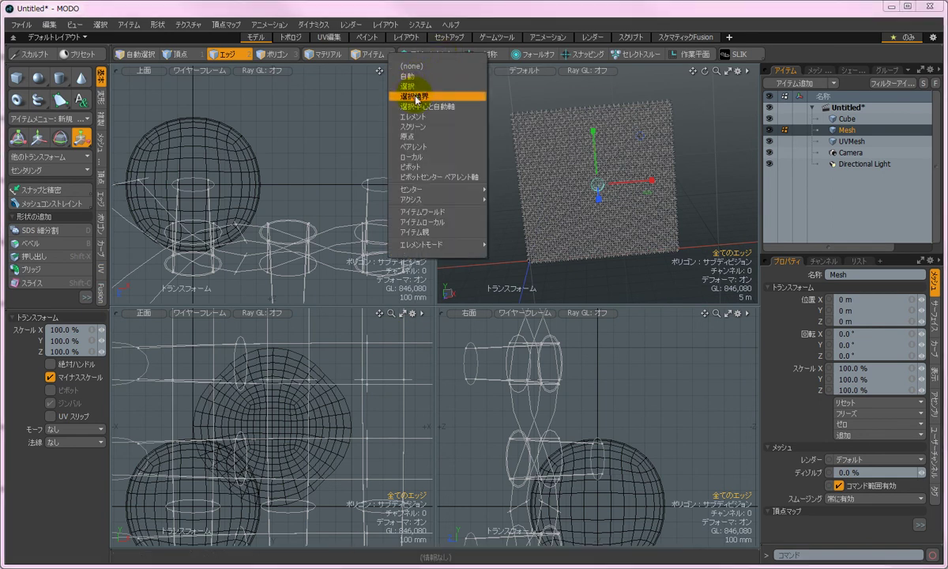
pyautogui.click(431, 138)
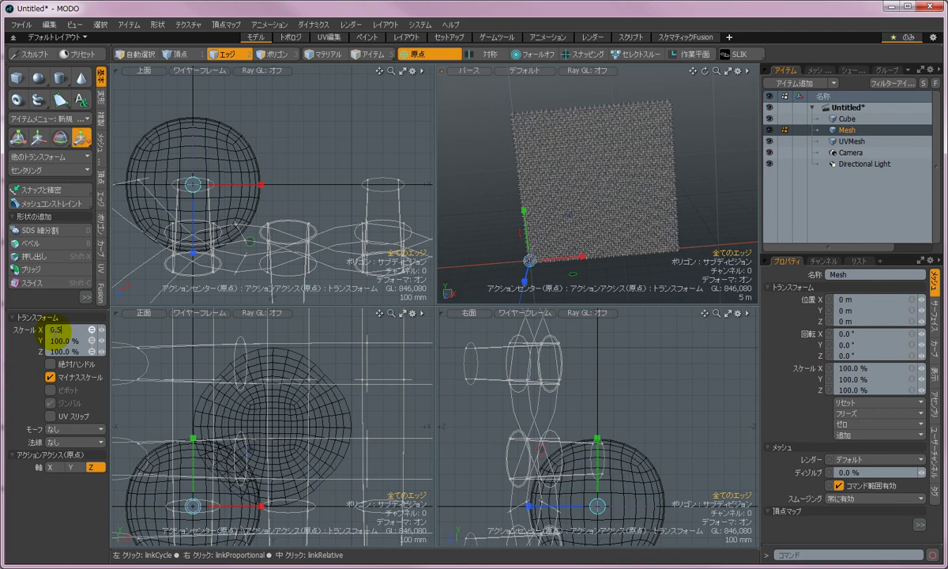
pyautogui.press('Return')
pyautogui.press('a')
pyautogui.scroll(-6, 326, 424)
pyautogui.keyDown('alt'); pyautogui.keyDown('shift'); pyautogui.moveTo(351, 386); pyautogui.dragTo(262, 441); pyautogui.keyUp('shift'); pyautogui.keyUp('alt')
pyautogui.click(91, 330)
pyautogui.write('1')
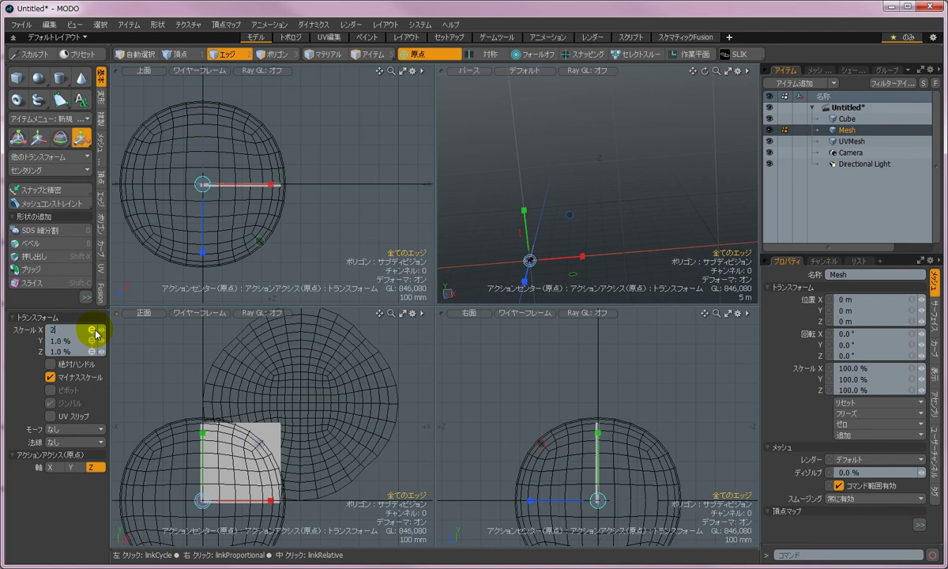
pyautogui.press('Return')
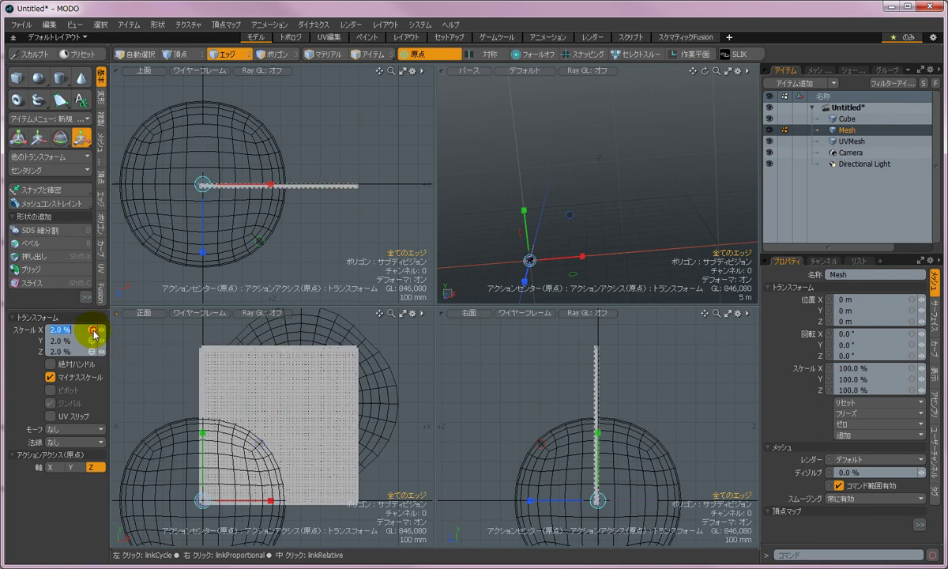
pyautogui.write('1.5')
pyautogui.press('Return')
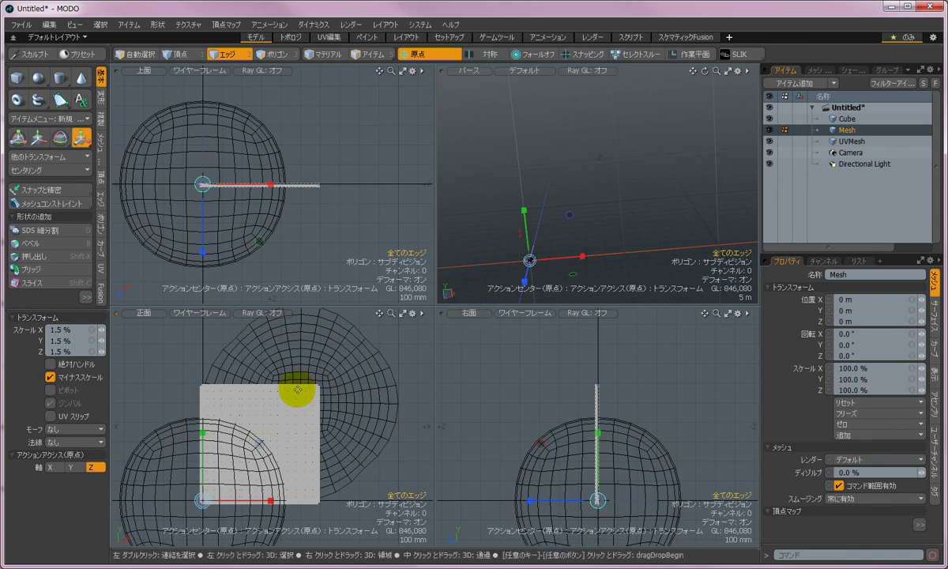
pyautogui.click(426, 55)
pyautogui.click(413, 71)
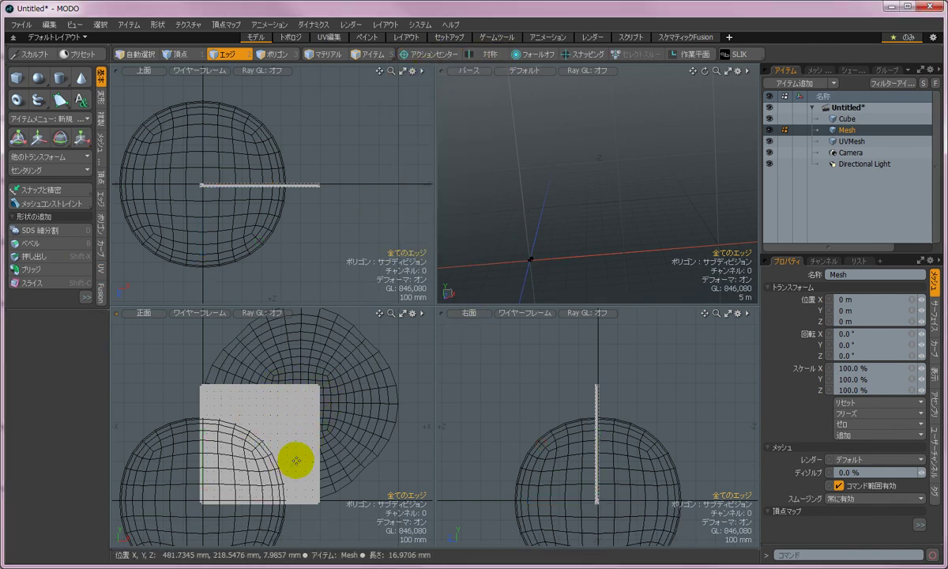
# Move the woven mesh 207.5 mm along X and 192 mm along Y to centre it over the flat UVMesh
pyautogui.press('w')
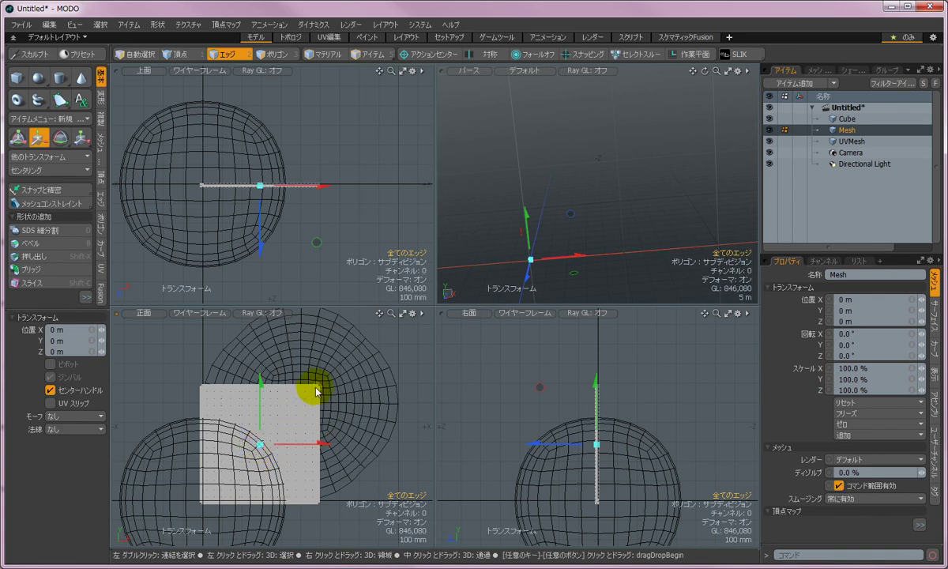
pyautogui.moveTo(327, 376); pyautogui.dragTo(316, 386)
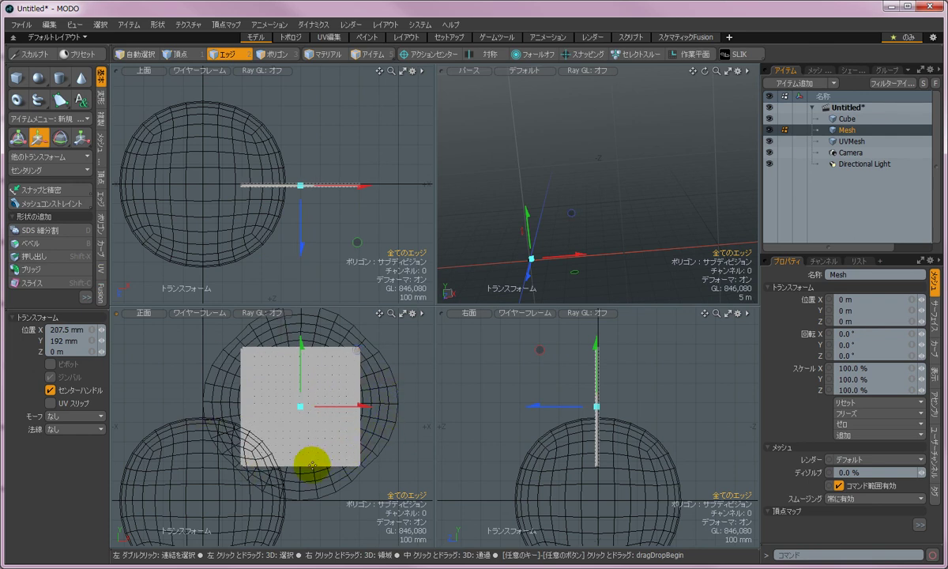
pyautogui.press('q')
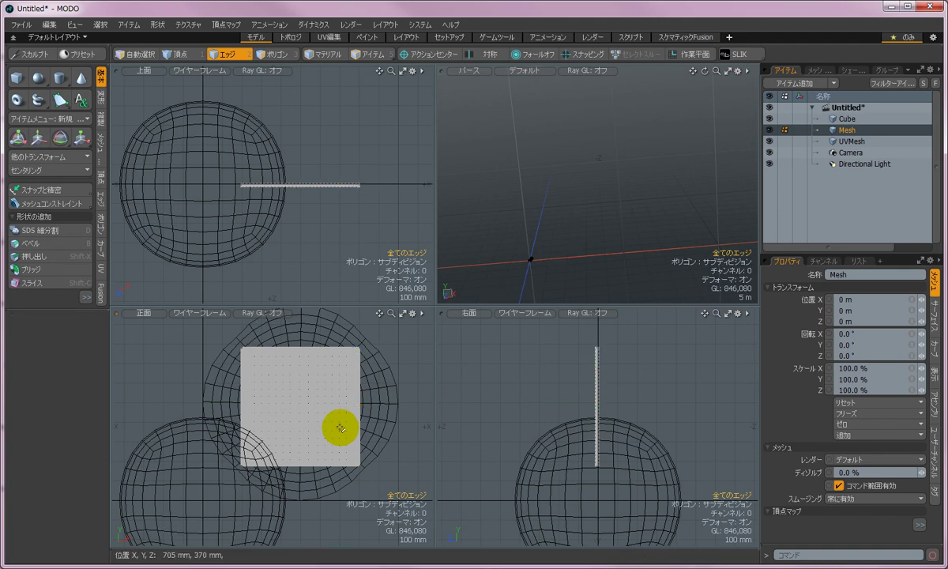
# Check the woven mesh's placement over UVMesh in an enlarged perspective view and hide the UVMesh item
pyautogui.click(728, 72)
pyautogui.press('a')
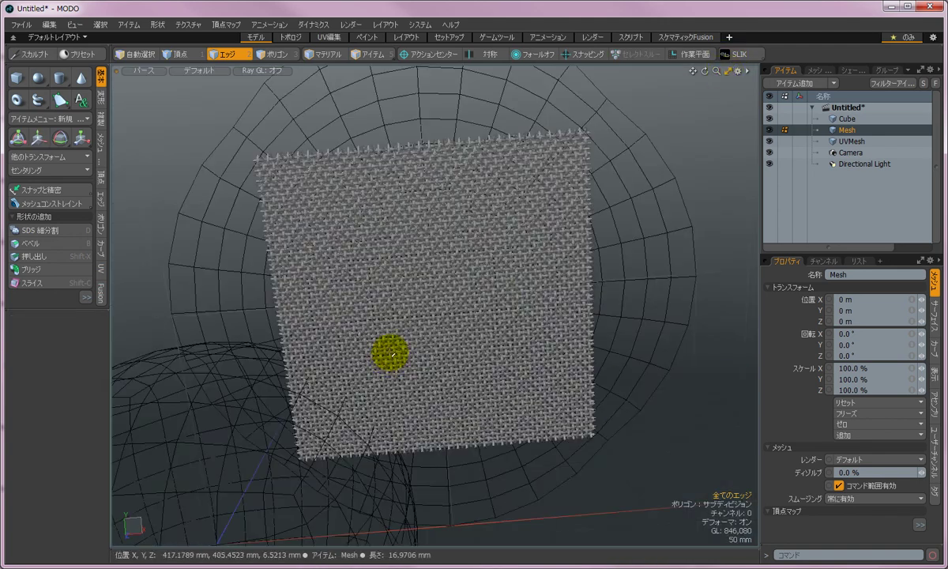
pyautogui.keyDown('alt'); pyautogui.moveTo(434, 270); pyautogui.dragTo(520, 232); pyautogui.keyUp('alt')
pyautogui.keyDown('alt'); pyautogui.moveTo(576, 266); pyautogui.dragTo(551, 288); pyautogui.keyUp('alt')
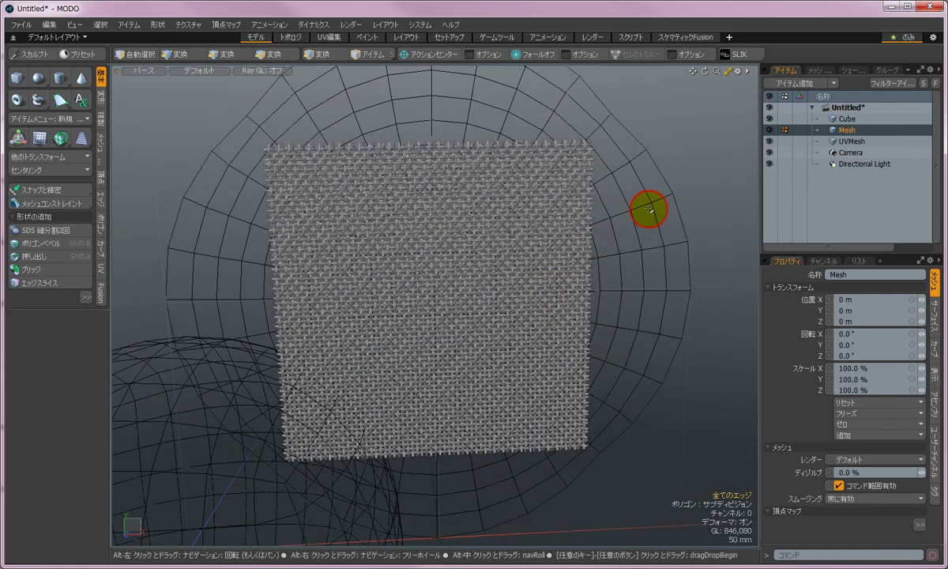
pyautogui.click(769, 142)
pyautogui.keyDown('alt'); pyautogui.moveTo(559, 335); pyautogui.dragTo(658, 289); pyautogui.keyUp('alt')
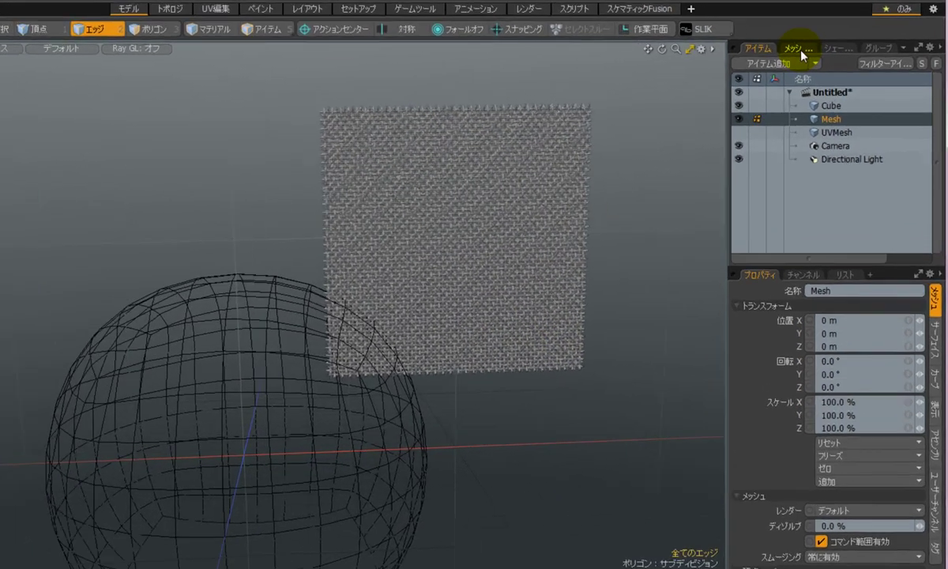
# Show the woven Mesh item's mesh operator list with more room and start adding a UV Transform deform operator
pyautogui.click(820, 70)
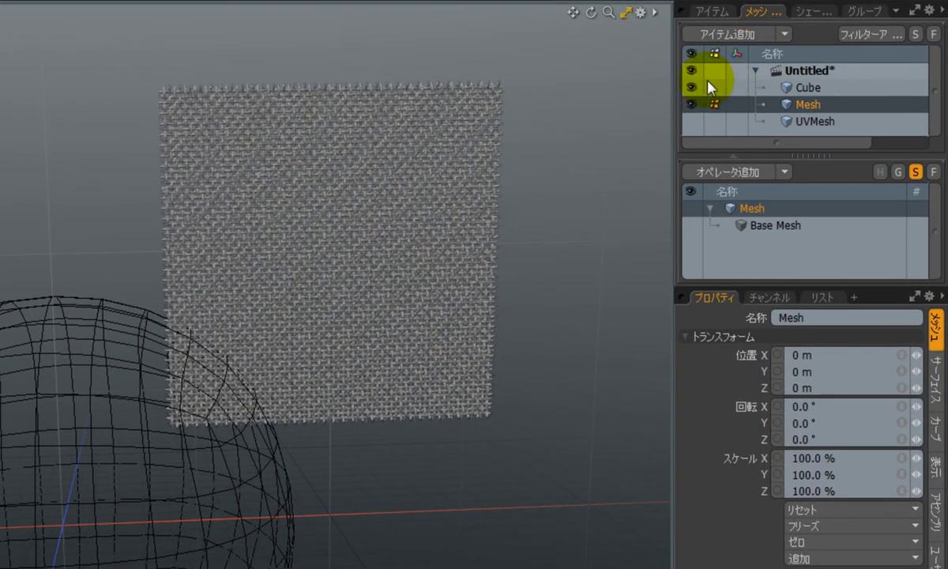
pyautogui.moveTo(673, 105); pyautogui.dragTo(559, 142)
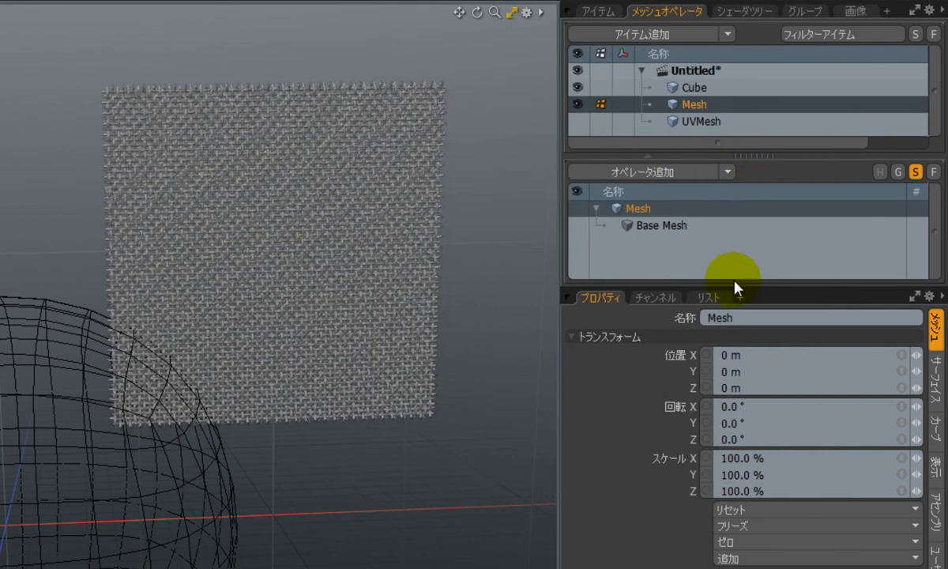
pyautogui.moveTo(744, 284); pyautogui.dragTo(734, 453)
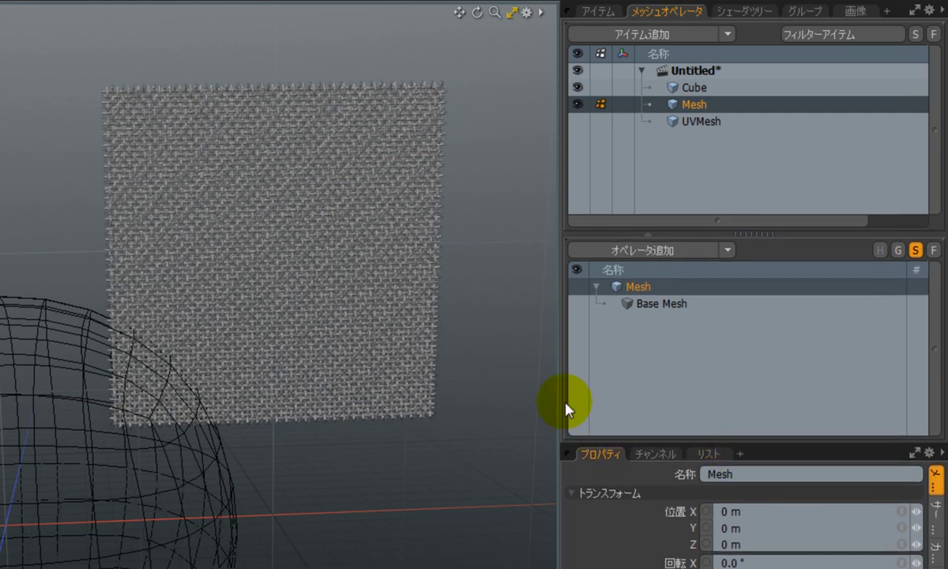
pyautogui.click(662, 252)
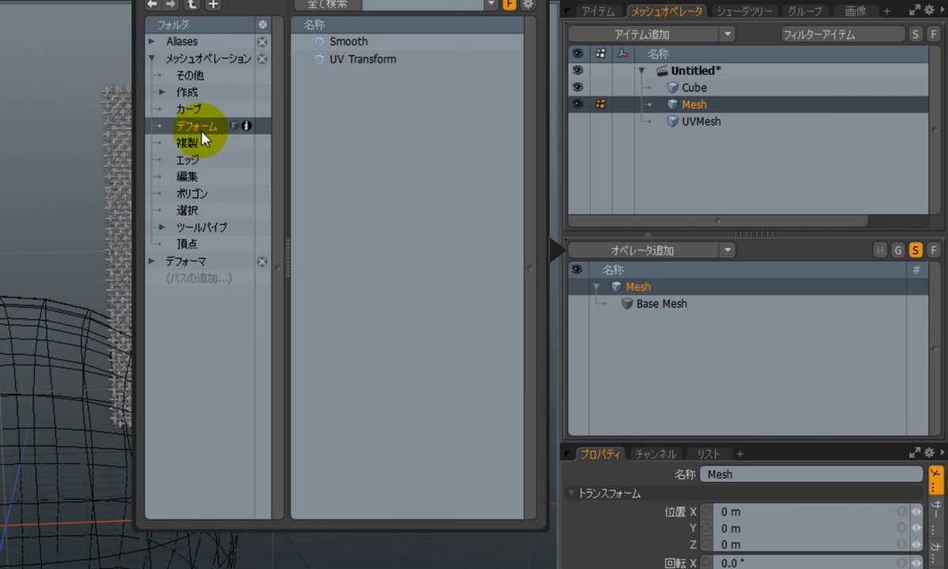
pyautogui.doubleClick(358, 62)
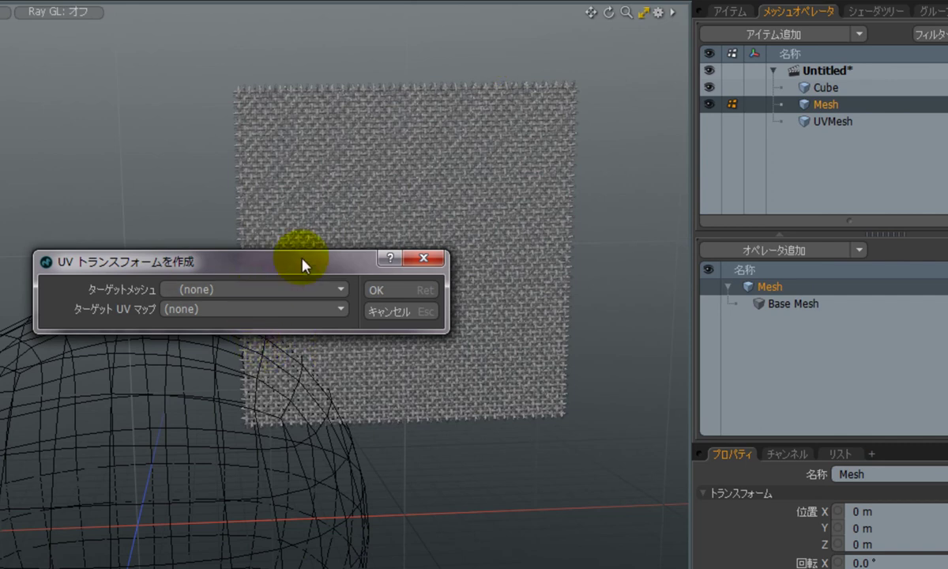
# Create the UV Transform operator with Cube as the target mesh and Texture as the target UV map
pyautogui.click(264, 290)
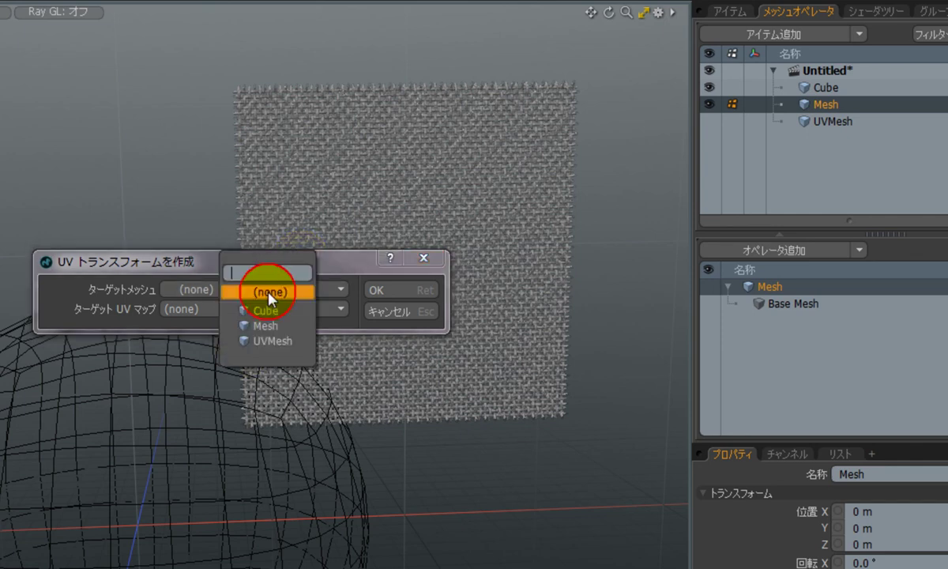
pyautogui.click(277, 310)
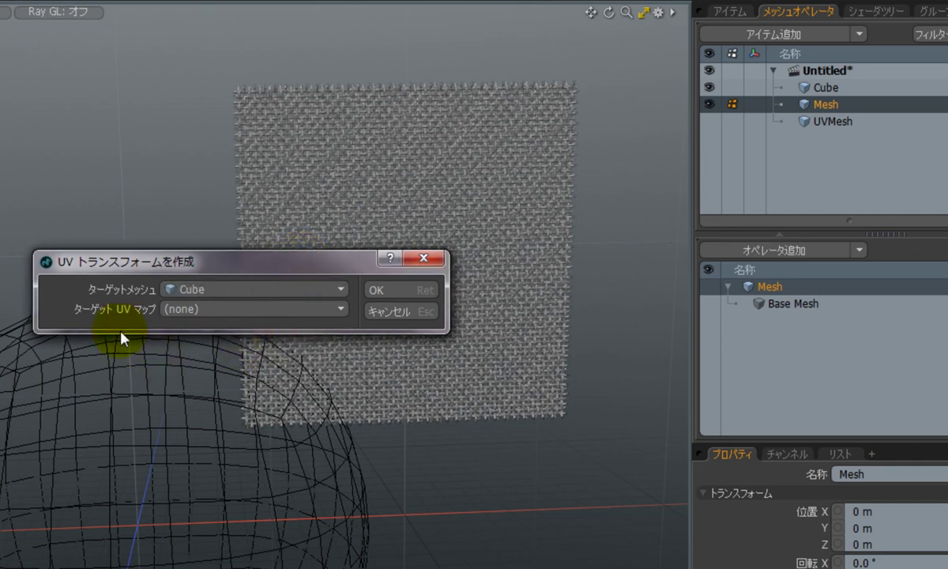
pyautogui.click(207, 309)
pyautogui.click(209, 323)
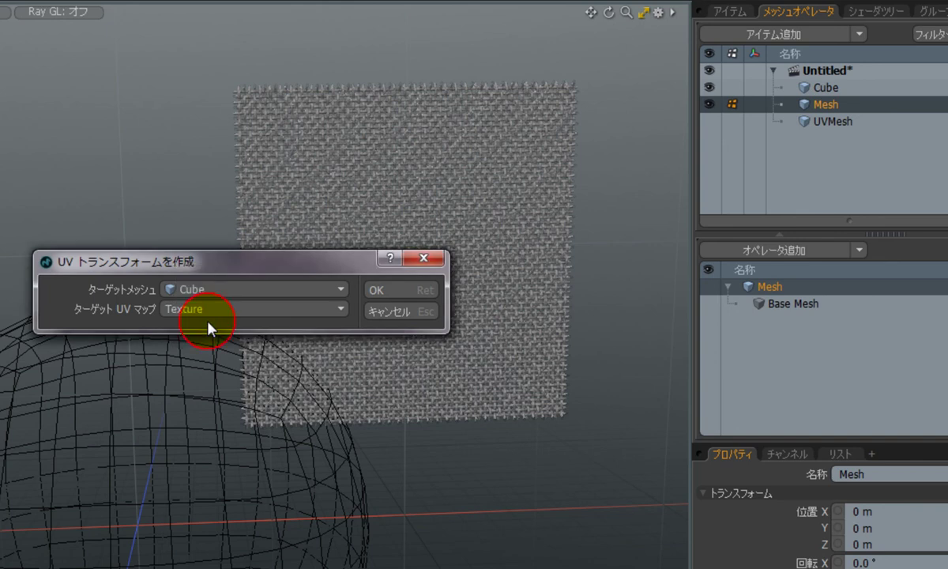
pyautogui.click(394, 294)
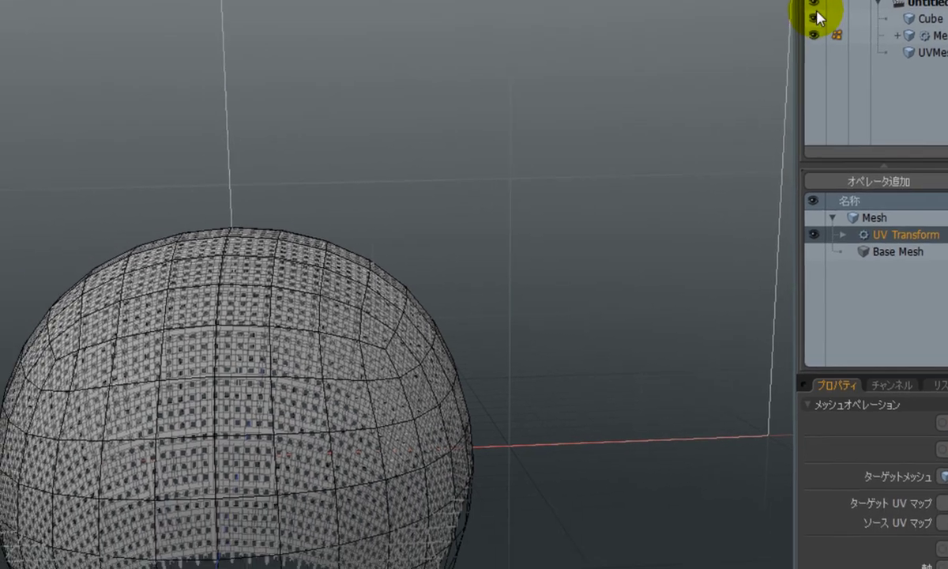
# Hide the Cube item and inspect the fabric wrapped over the sphere from several angles
pyautogui.click(815, 18)
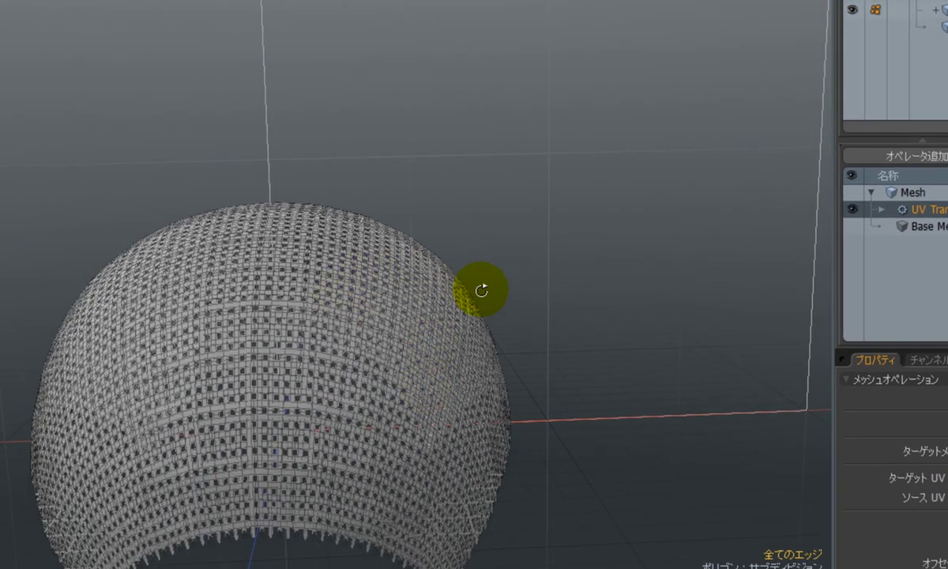
pyautogui.keyDown('alt'); pyautogui.moveTo(481, 290); pyautogui.dragTo(498, 392); pyautogui.keyUp('alt')
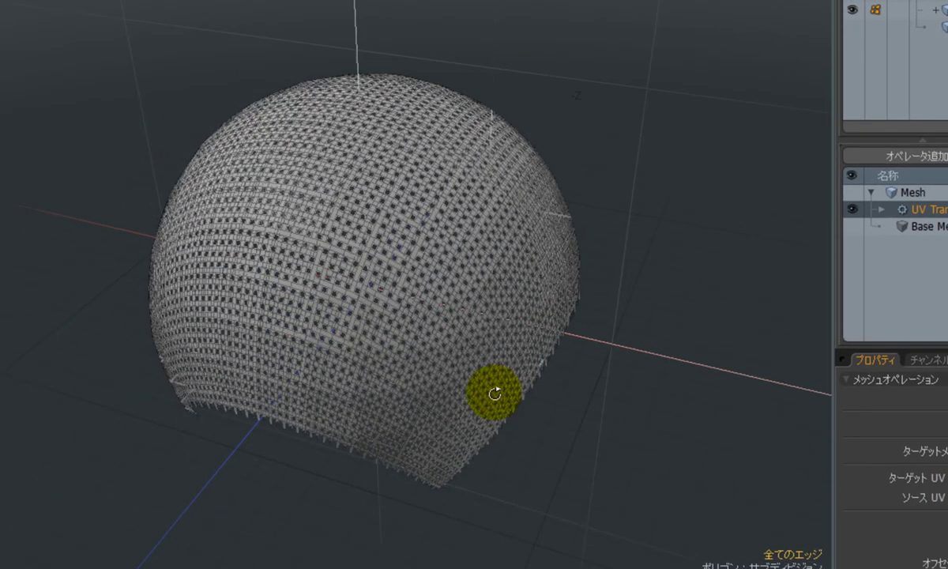
pyautogui.scroll(3, 372, 328)
pyautogui.keyDown('alt'); pyautogui.moveTo(396, 381); pyautogui.dragTo(474, 261); pyautogui.keyUp('alt')
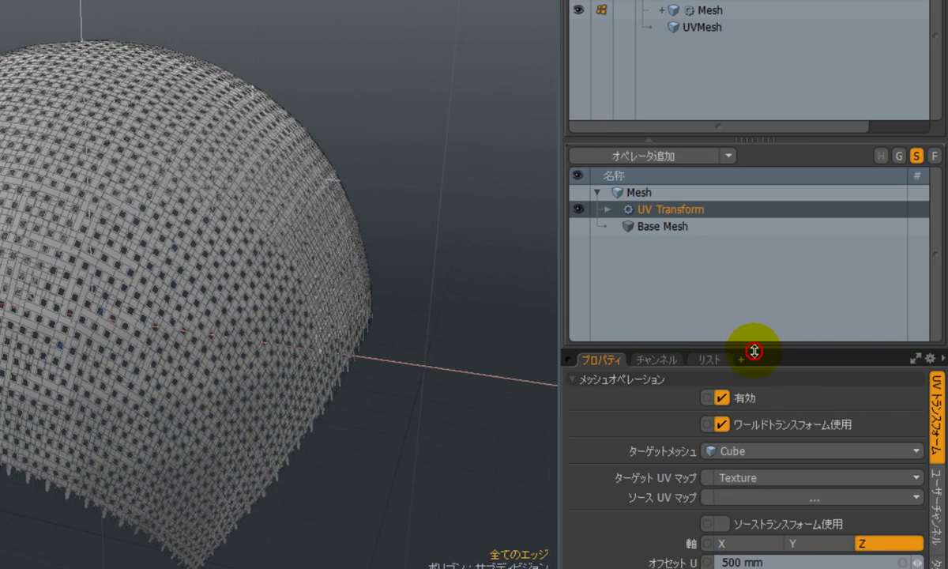
# Toggle the UV Transform operator's wrap-to-surface option (サーフェイスへラップ) and inspect the fabric's weave and thickness
pyautogui.moveTo(755, 351); pyautogui.dragTo(772, 242)
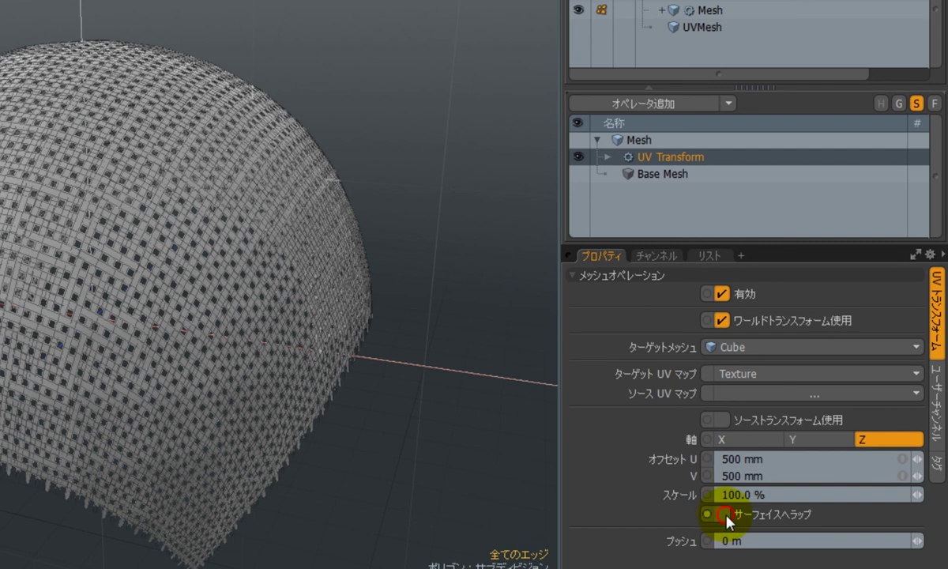
pyautogui.click(724, 515)
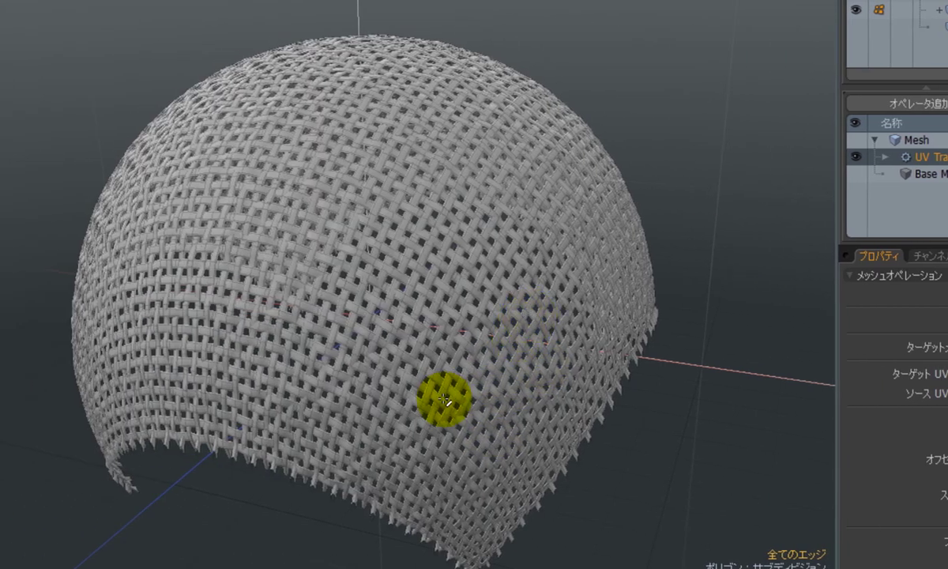
pyautogui.keyDown('alt'); pyautogui.moveTo(517, 394); pyautogui.dragTo(466, 285); pyautogui.keyUp('alt')
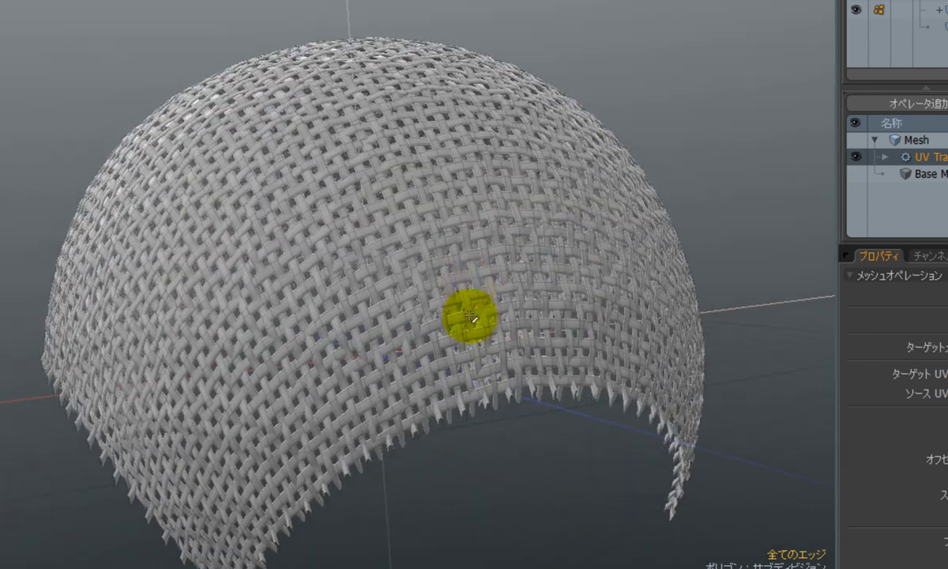